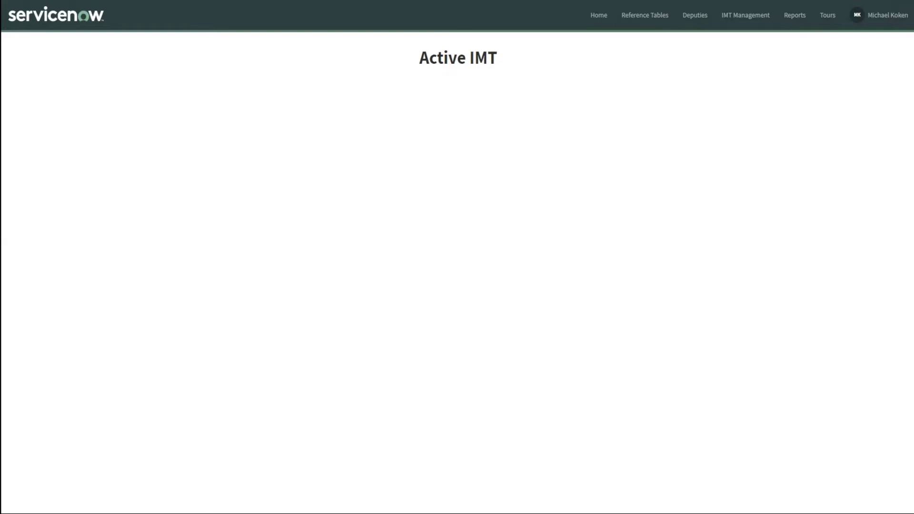
Start a new IMT named COVID-19 with mission number 3456.
{"action": "left_click", "coordinate": [745, 17]}
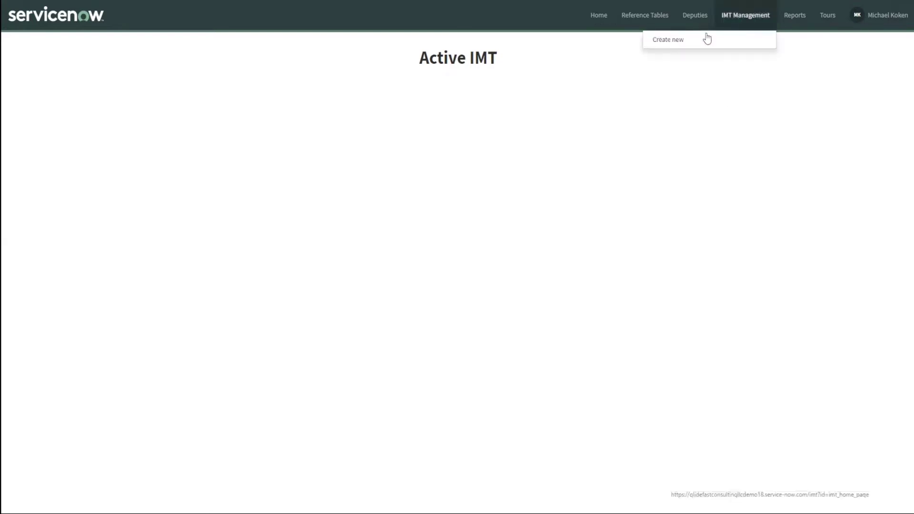
{"action": "left_click", "coordinate": [706, 38]}
{"action": "left_click", "coordinate": [240, 105]}
{"action": "type", "text": "COVID-19"}
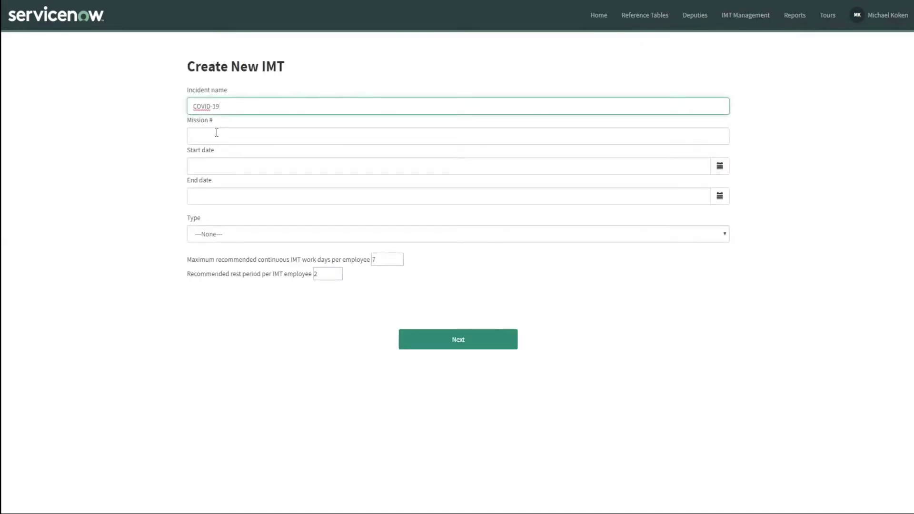
{"action": "left_click", "coordinate": [216, 132]}
{"action": "type", "text": "345"}
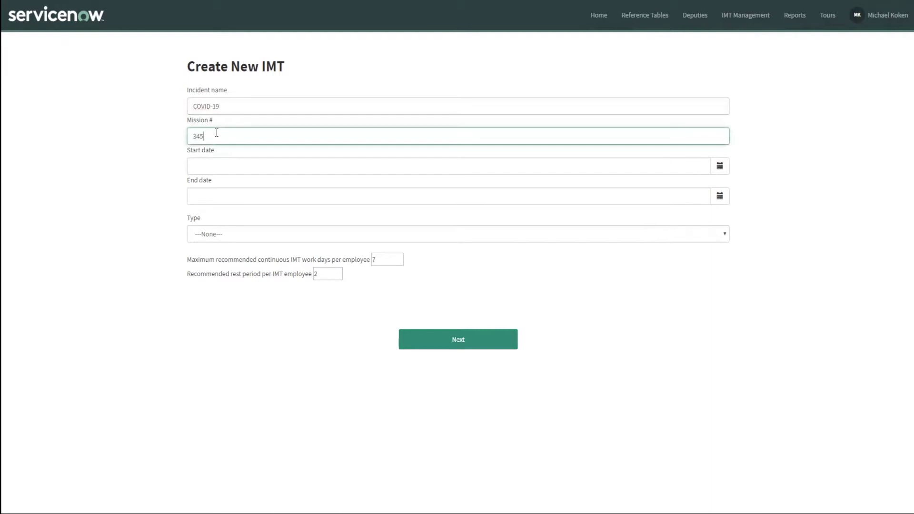
{"action": "type", "text": "6"}
Set the IMT to run from 2020-03-23 to 2020-07-08.
{"action": "left_click", "coordinate": [222, 162]}
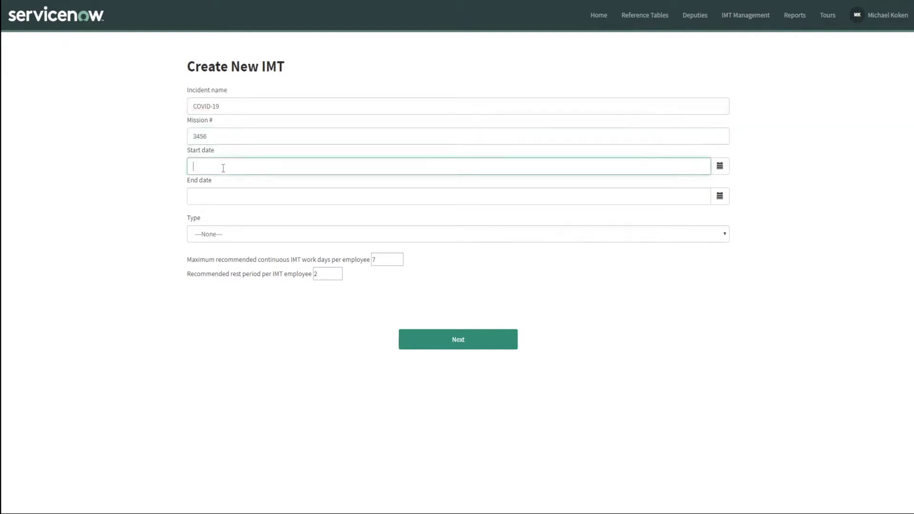
{"action": "left_click", "coordinate": [719, 169]}
{"action": "left_click", "coordinate": [732, 279]}
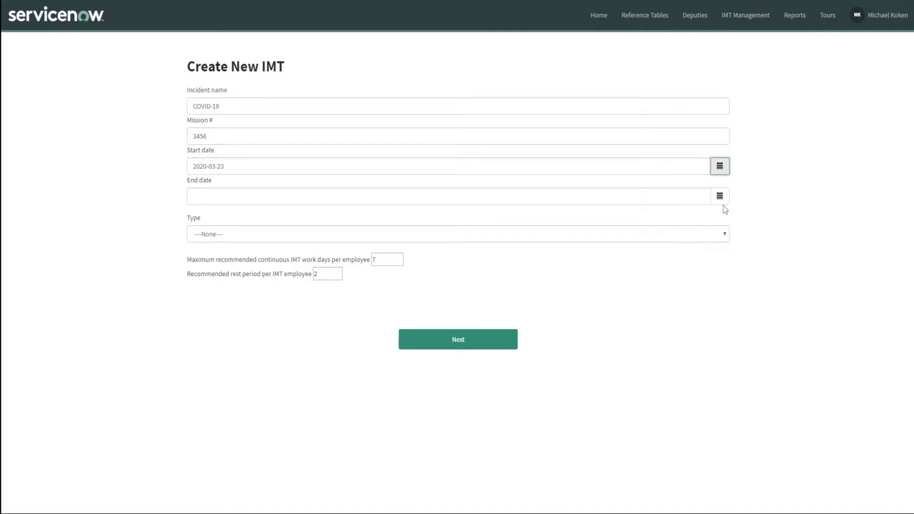
{"action": "left_click", "coordinate": [719, 196]}
{"action": "left_click", "coordinate": [817, 218]}
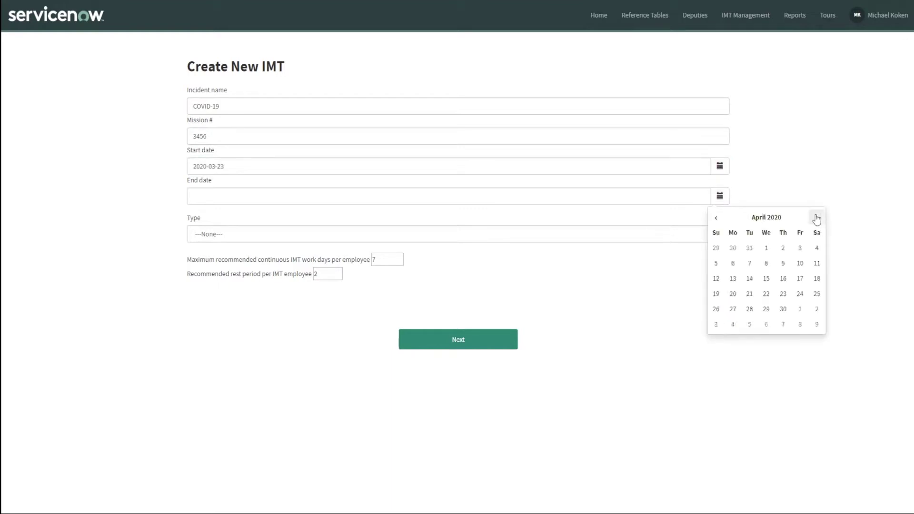
{"action": "left_click", "coordinate": [817, 218]}
{"action": "left_click", "coordinate": [816, 218]}
{"action": "left_click", "coordinate": [817, 218]}
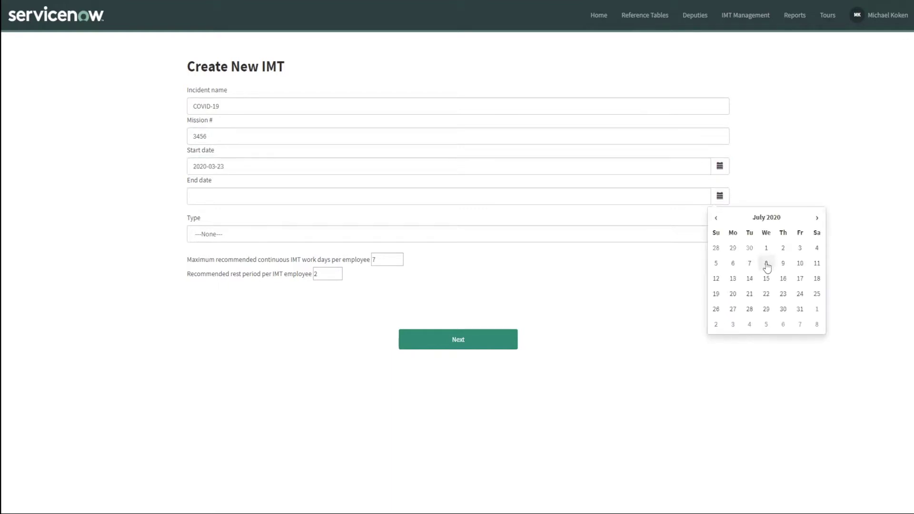
{"action": "left_click", "coordinate": [766, 265]}
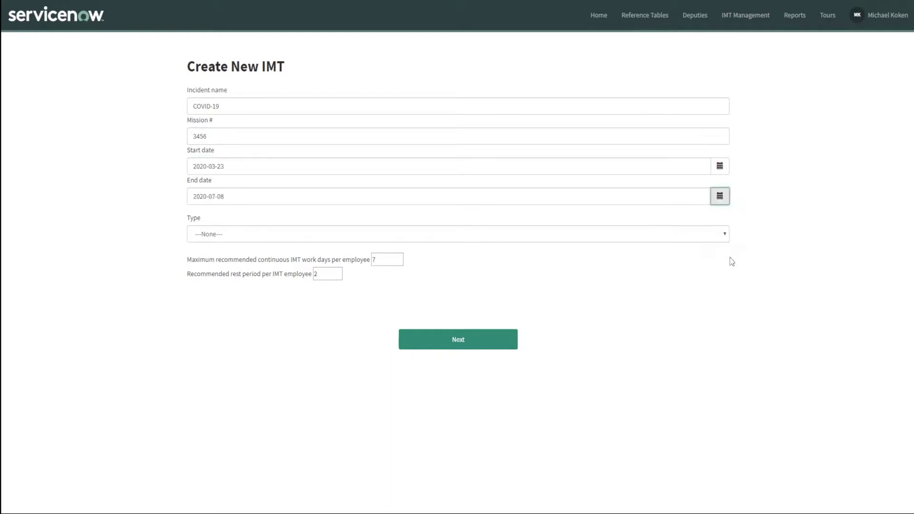
Choose Outbreak as the incident type and continue to the location step.
{"action": "left_click", "coordinate": [235, 234]}
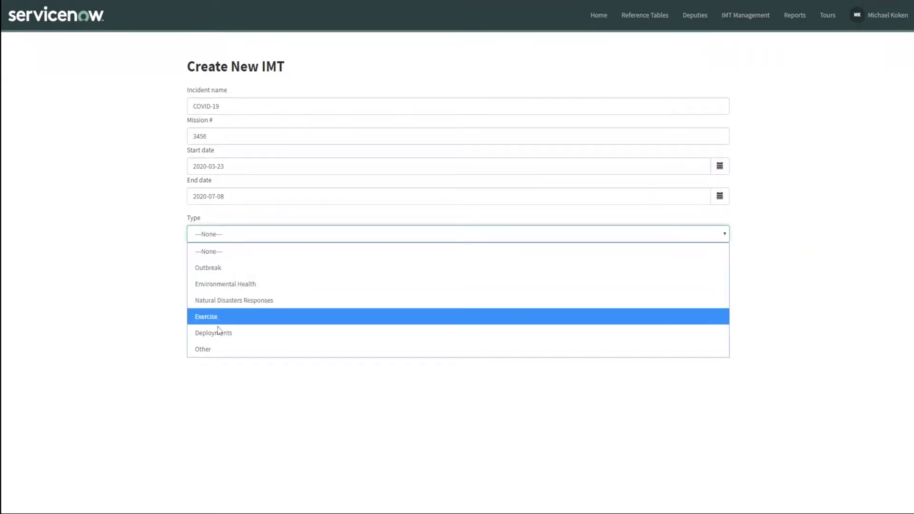
{"action": "left_click", "coordinate": [227, 270]}
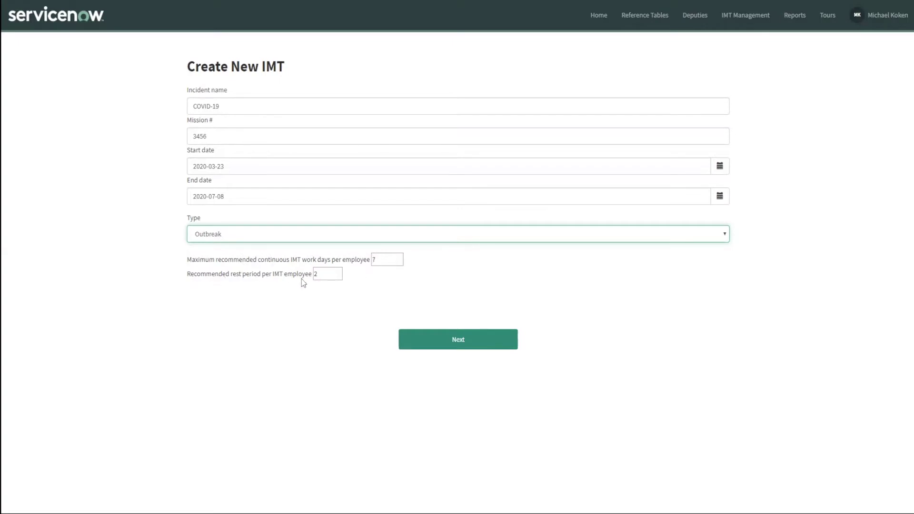
{"action": "left_click", "coordinate": [459, 346]}
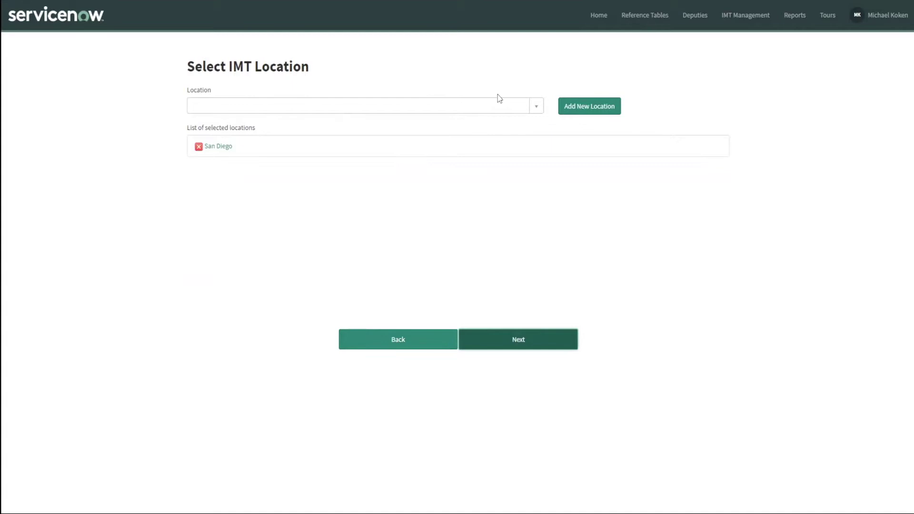
Add a location named Huntsville at 1234 main st. Huntsville Al 37456 with Level 4 security.
{"action": "left_click", "coordinate": [535, 107]}
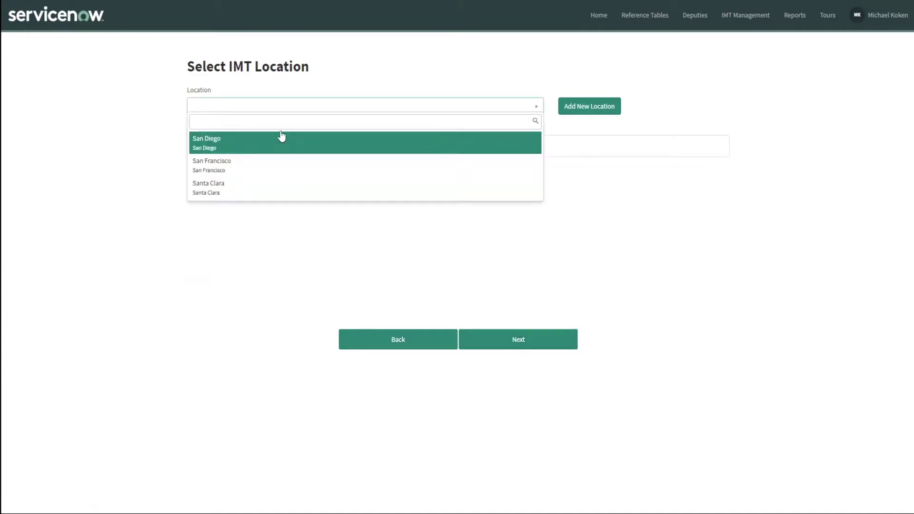
{"action": "key", "text": "Return"}
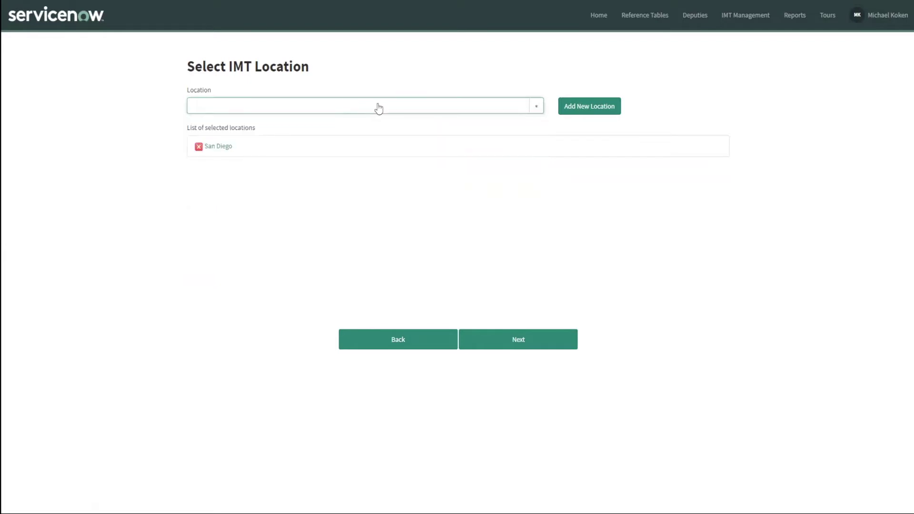
{"action": "left_click", "coordinate": [578, 109]}
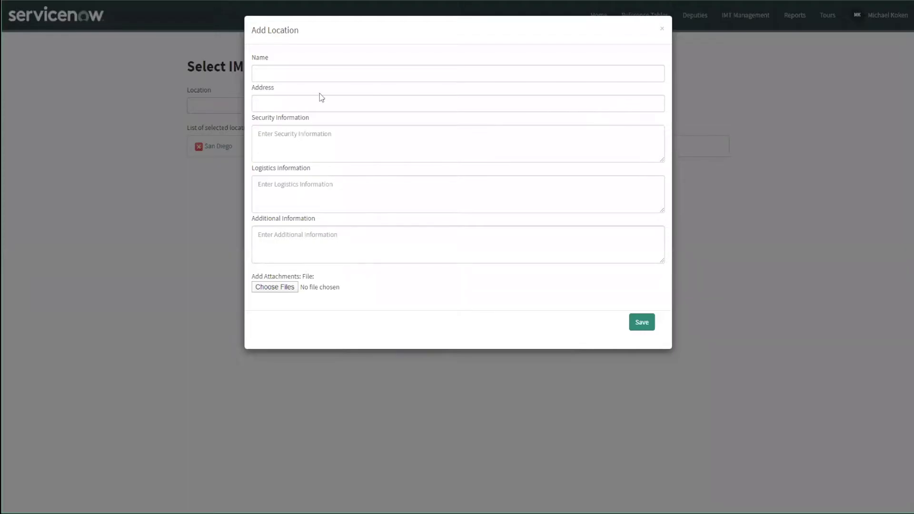
{"action": "left_click", "coordinate": [280, 75]}
{"action": "type", "text": "Huntsville"}
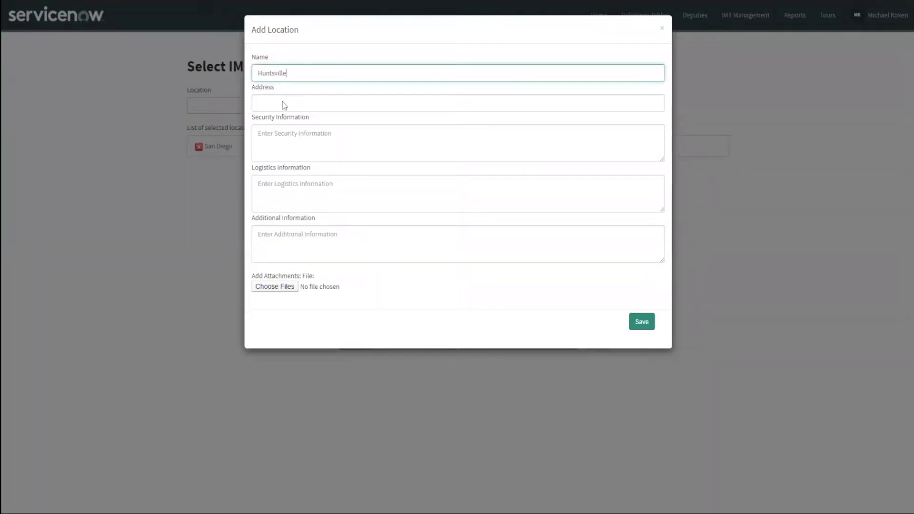
{"action": "left_click", "coordinate": [289, 105]}
{"action": "type", "text": "1234"}
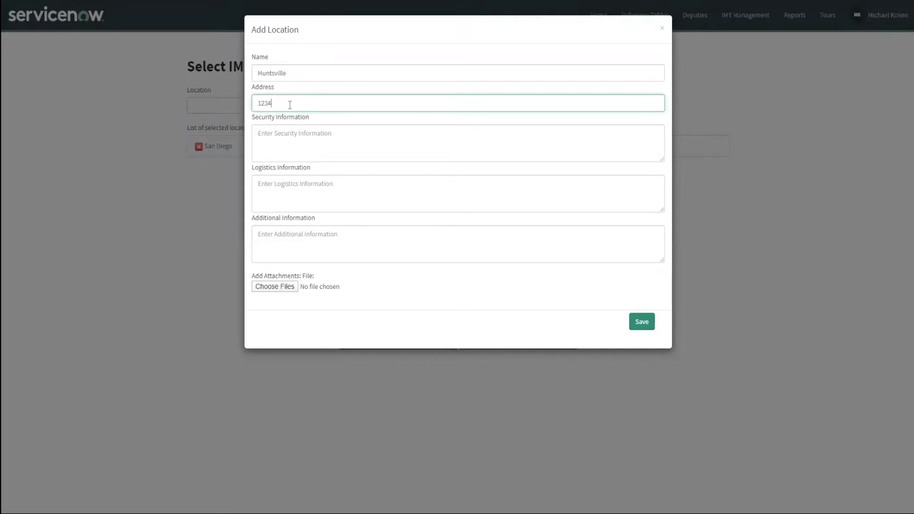
{"action": "type", "text": " main st. Huntsville Al 37456"}
{"action": "left_click", "coordinate": [317, 135]}
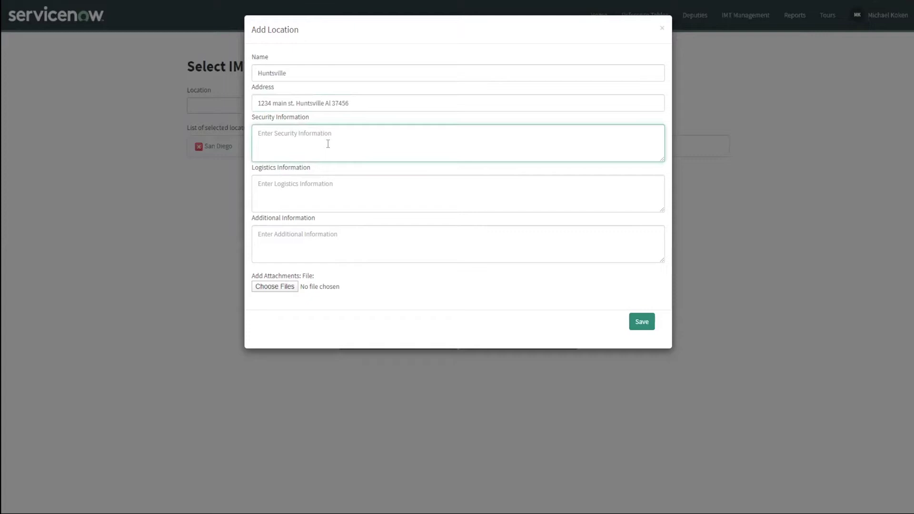
{"action": "type", "text": "Level 4"}
Enter the logistics note 'this is a metropolitan area' and begin the additional information 'outbrea'.
{"action": "left_click", "coordinate": [312, 188]}
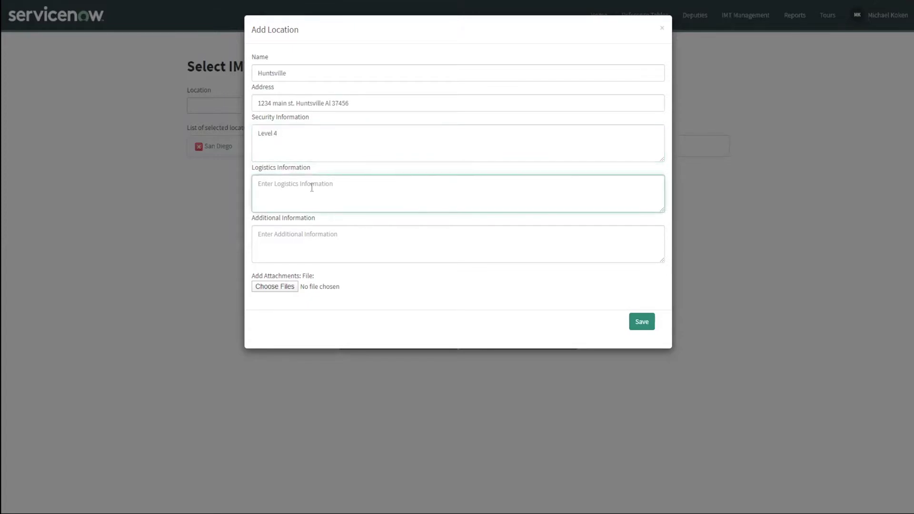
{"action": "type", "text": "M"}
{"action": "key", "text": "BackSpace"}
{"action": "type", "text": "this is a meto"}
{"action": "key", "text": "BackSpace"}
{"action": "type", "text": "ropolitan area"}
{"action": "left_click", "coordinate": [294, 232]}
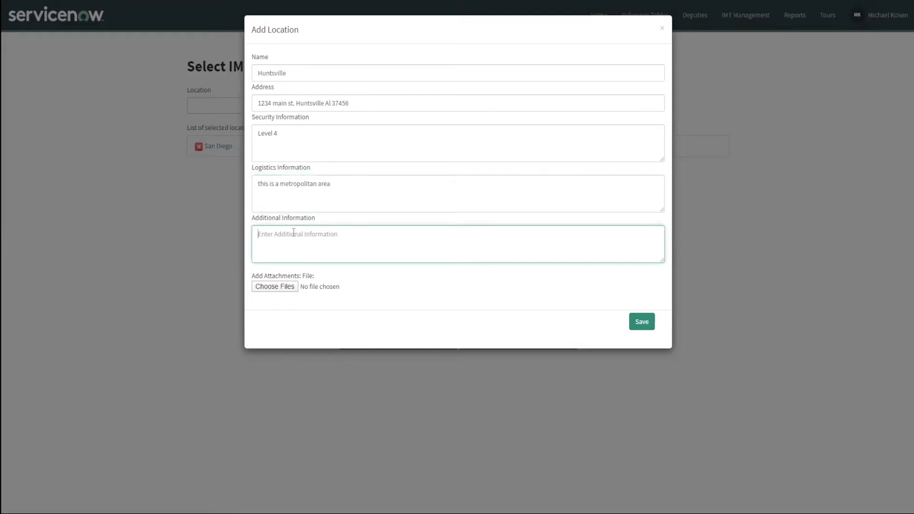
{"action": "type", "text": "outbread"}
Save the Huntsville location, select it alongside San Diego, and continue to the positions questions.
{"action": "left_click", "coordinate": [641, 321]}
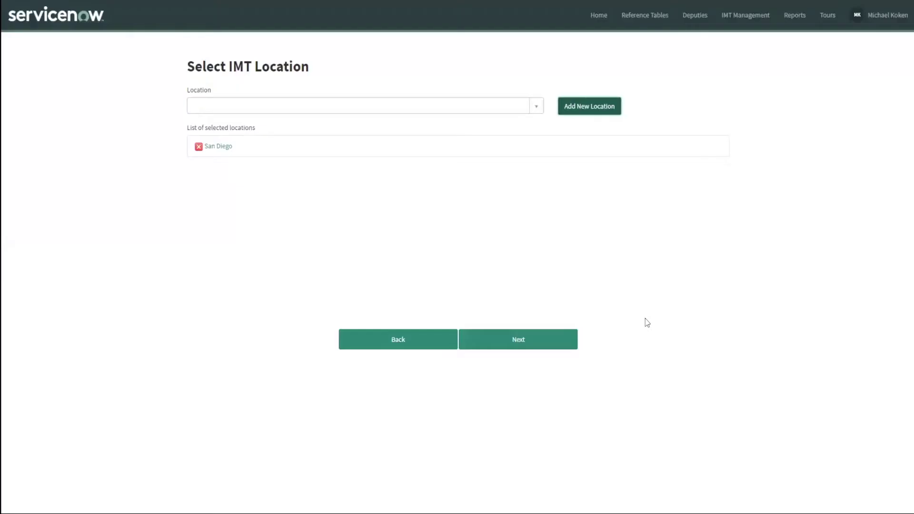
{"action": "left_click", "coordinate": [535, 110]}
{"action": "left_click", "coordinate": [255, 148]}
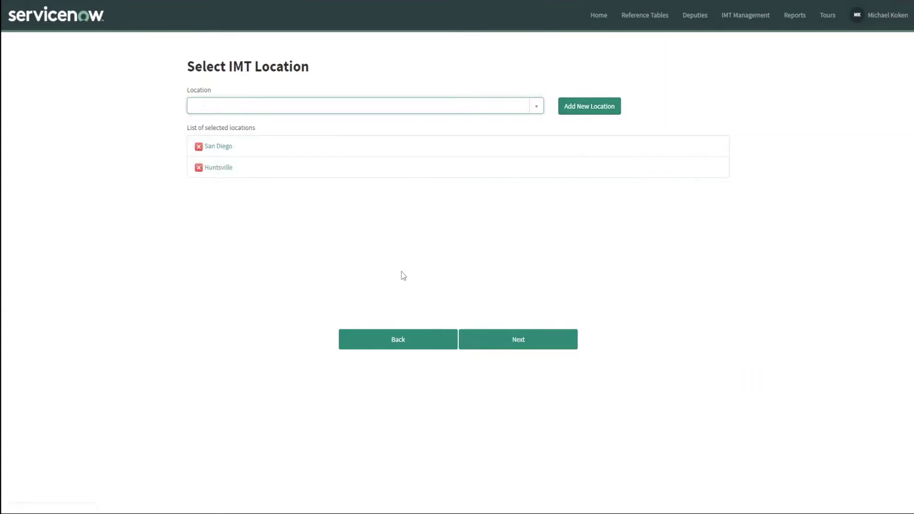
{"action": "left_click", "coordinate": [523, 345]}
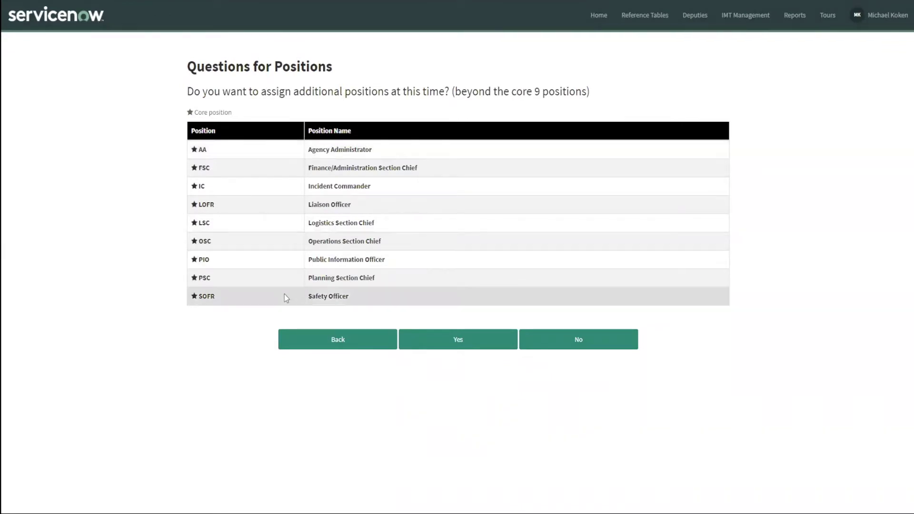
Choose to assign additional positions and review the existing positions list.
{"action": "left_click", "coordinate": [459, 340]}
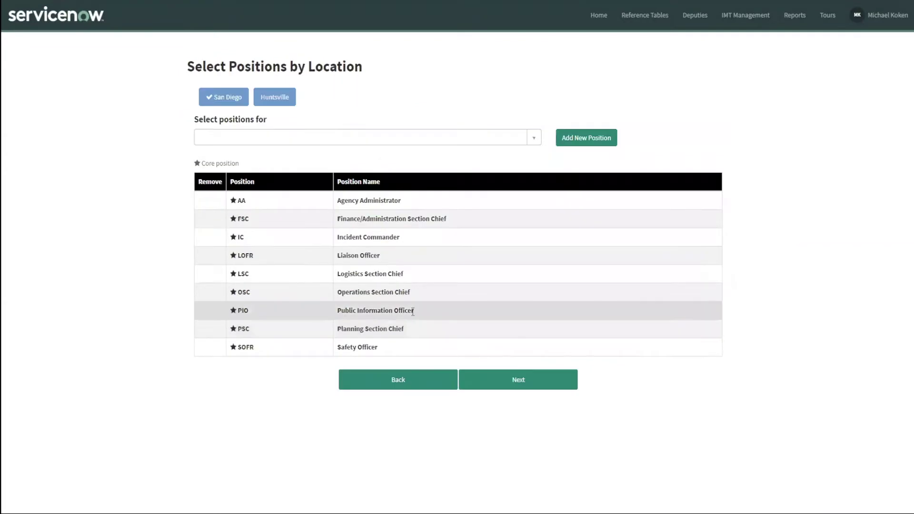
{"action": "left_click", "coordinate": [360, 138]}
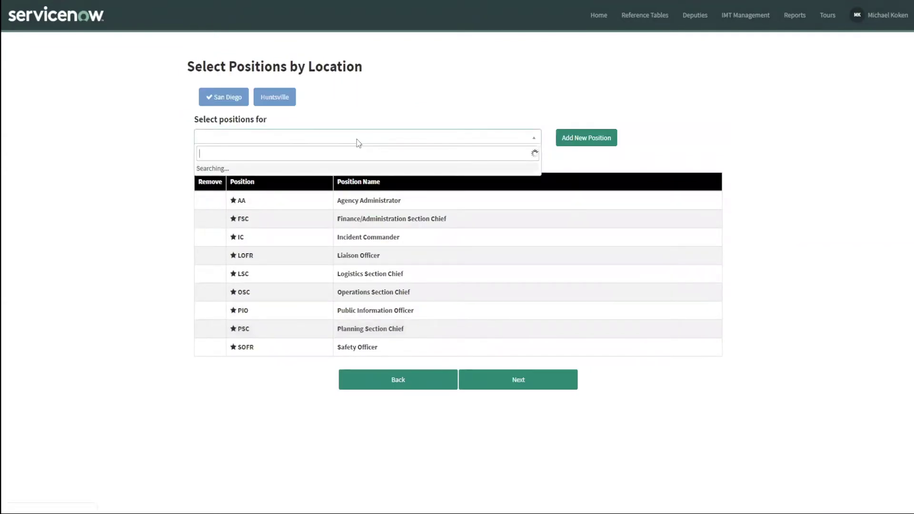
{"action": "scroll", "coordinate": [316, 227], "scroll_direction": "down", "scroll_amount": 10}
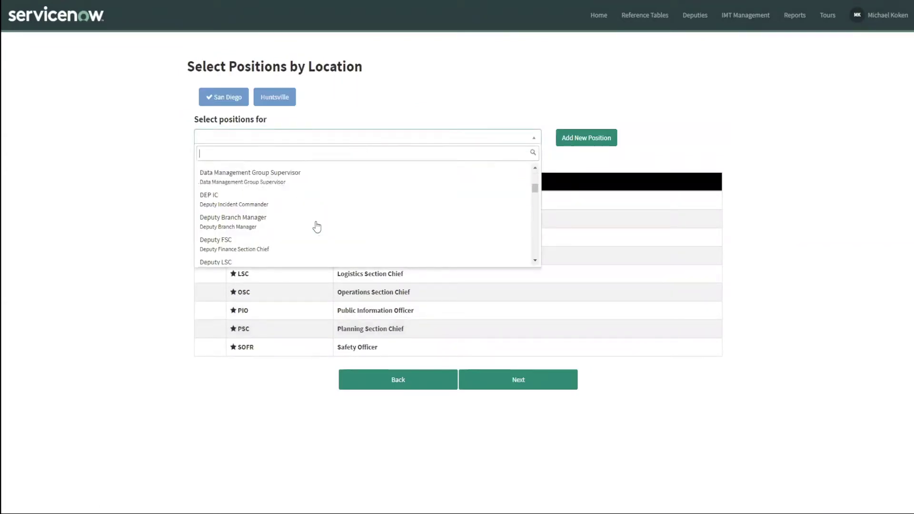
{"action": "scroll", "coordinate": [316, 227], "scroll_direction": "down", "scroll_amount": 10}
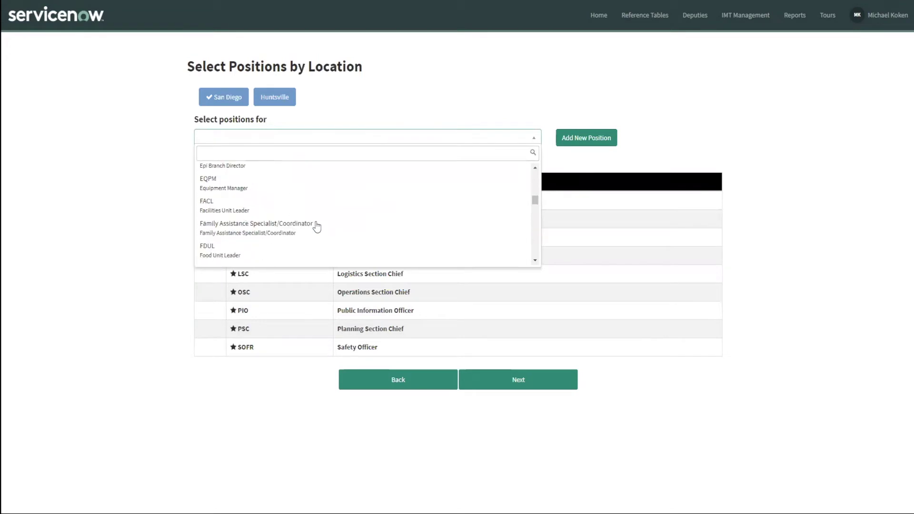
{"action": "left_click", "coordinate": [497, 82]}
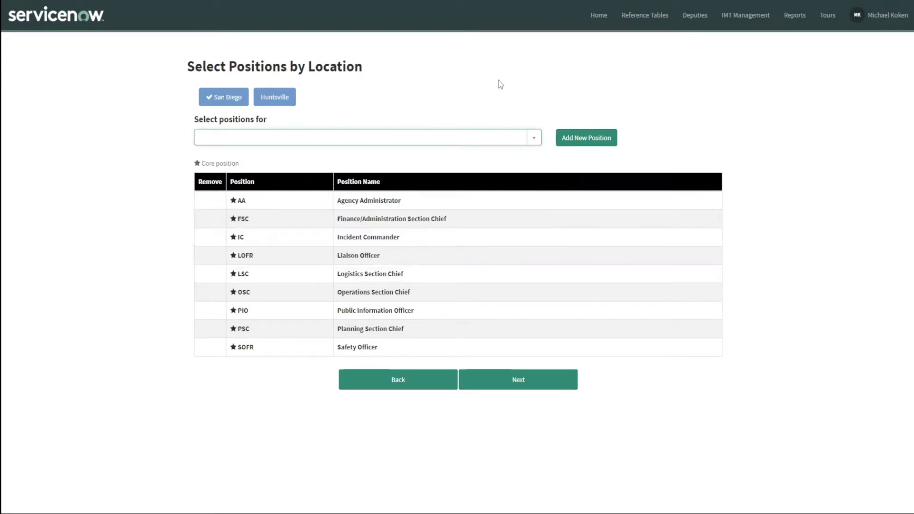
Define a new EMT position: Emergency Medical Technician, description Paramedic, skills Mobile Nurse.
{"action": "left_click", "coordinate": [586, 137]}
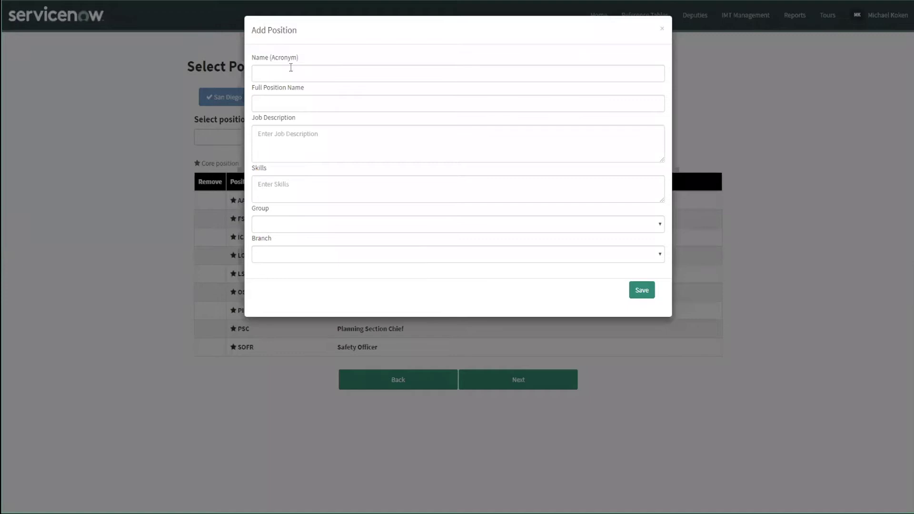
{"action": "left_click", "coordinate": [288, 72]}
{"action": "type", "text": "EMT"}
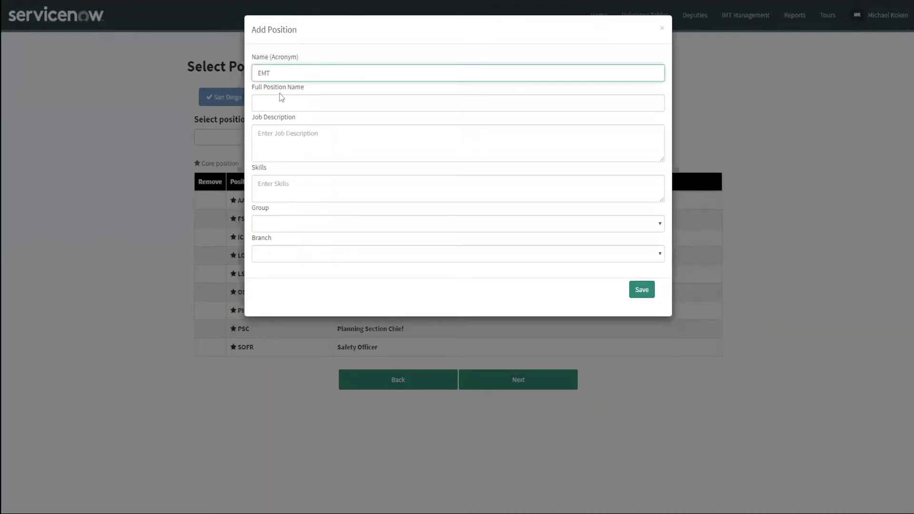
{"action": "left_click", "coordinate": [277, 99]}
{"action": "type", "text": "Emergency Medical Technician"}
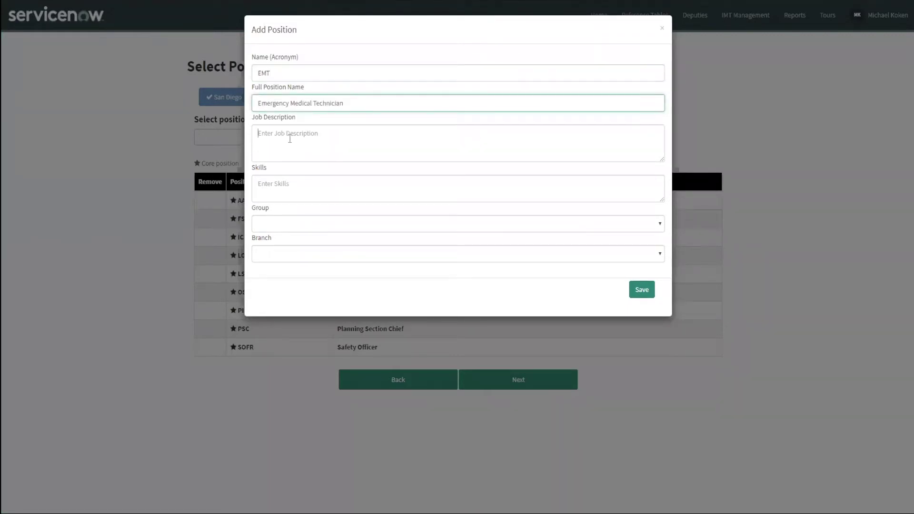
{"action": "left_click", "coordinate": [288, 137]}
{"action": "type", "text": "Param"}
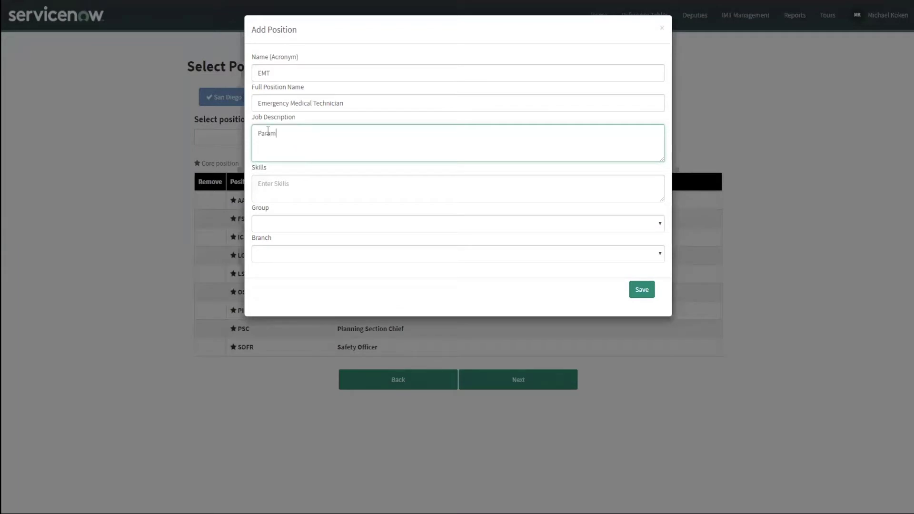
{"action": "type", "text": "edic"}
{"action": "left_click", "coordinate": [300, 184]}
{"action": "type", "text": "Mob"}
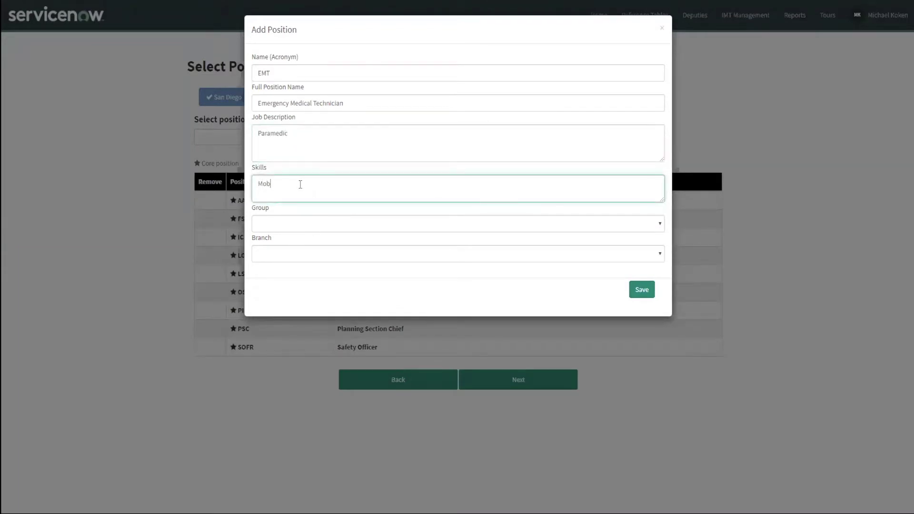
{"action": "type", "text": "ile Nurse"}
Put the EMT position in the Operations group and Public Health Preparedness branch.
{"action": "left_click", "coordinate": [279, 225]}
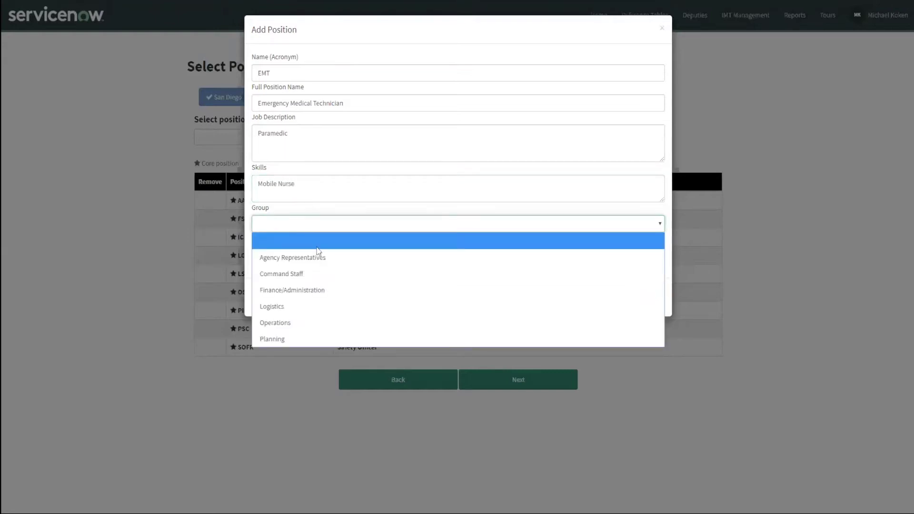
{"action": "left_click", "coordinate": [307, 322]}
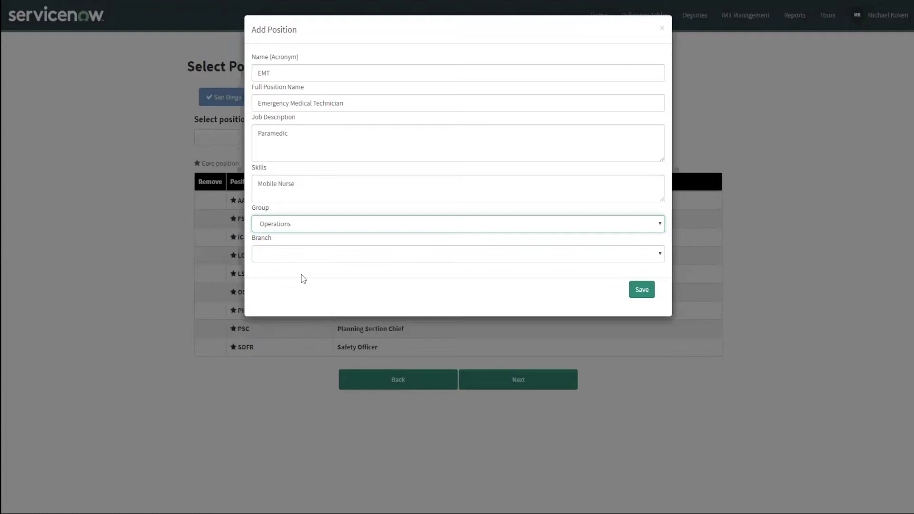
{"action": "left_click", "coordinate": [306, 253]}
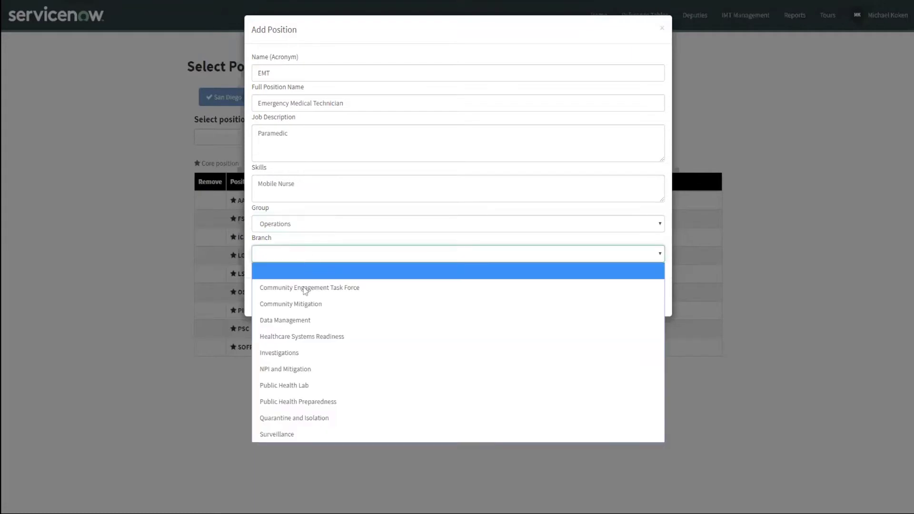
{"action": "left_click", "coordinate": [319, 402]}
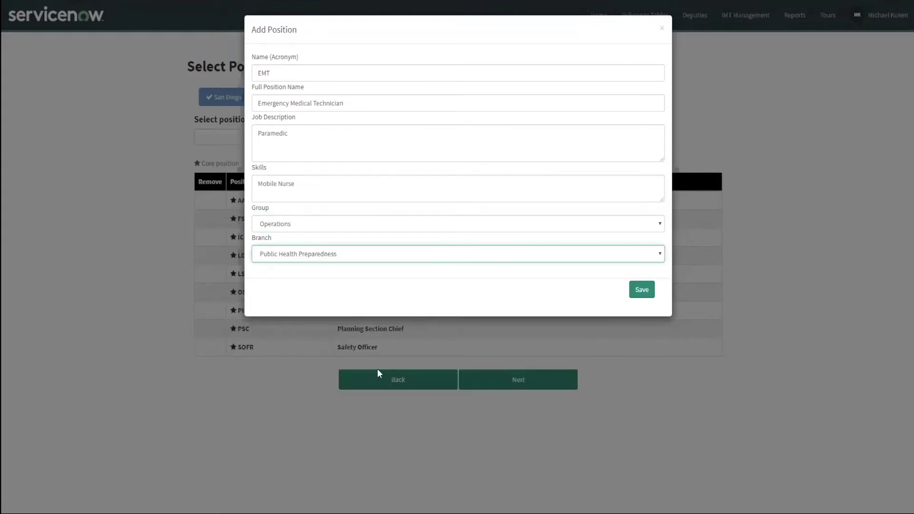
Save the EMT position and add it to San Diego's positions.
{"action": "left_click", "coordinate": [640, 290]}
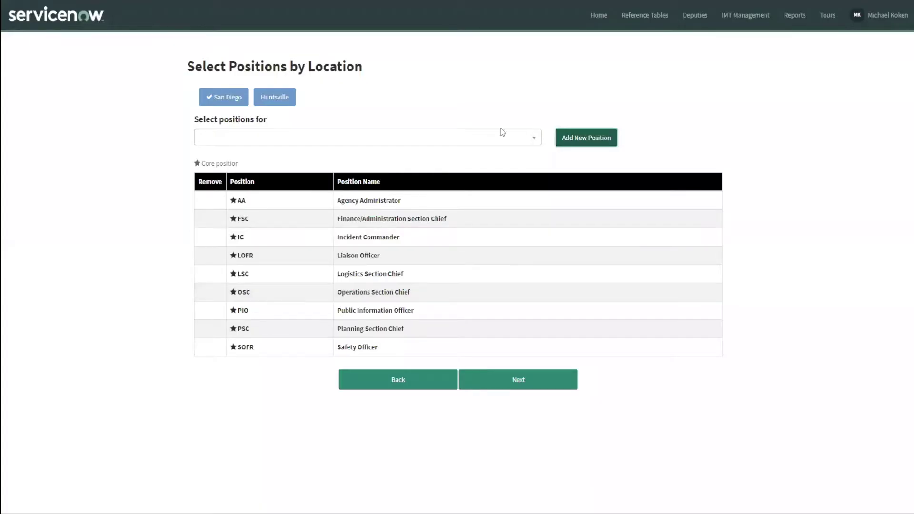
{"action": "left_click", "coordinate": [533, 138]}
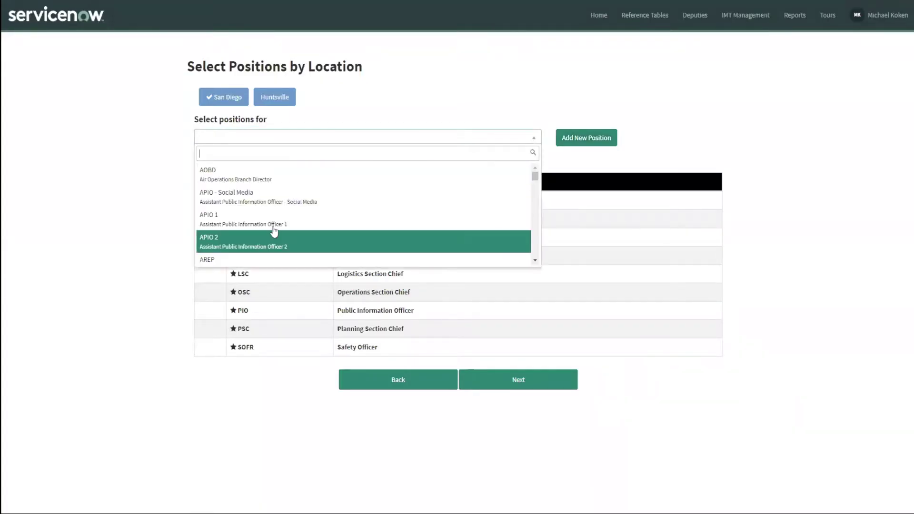
{"action": "type", "text": "emt"}
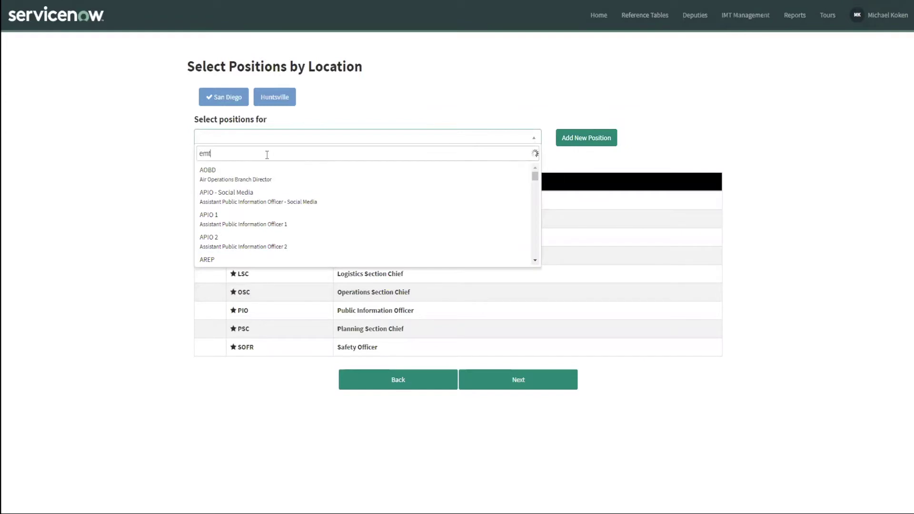
{"action": "left_click", "coordinate": [337, 185]}
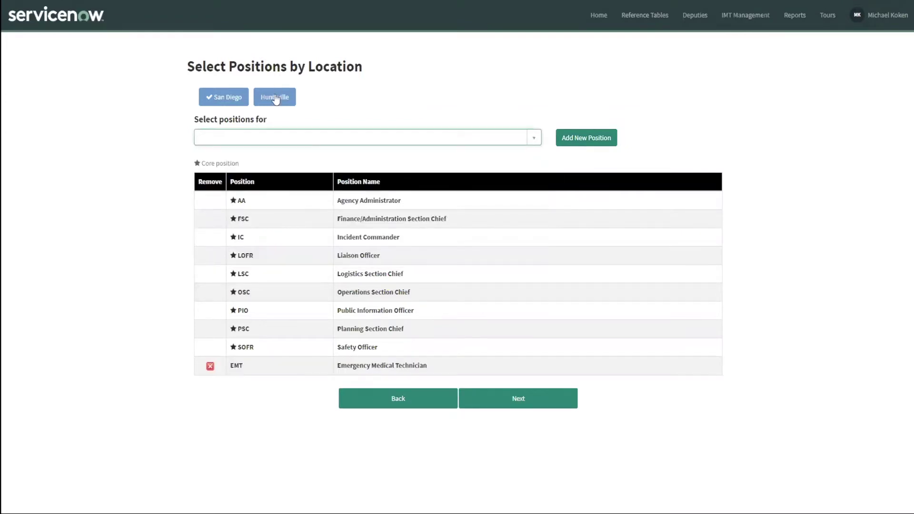
Add EMT to Huntsville's positions too and continue past position selection.
{"action": "left_click", "coordinate": [275, 97]}
{"action": "left_click", "coordinate": [244, 137]}
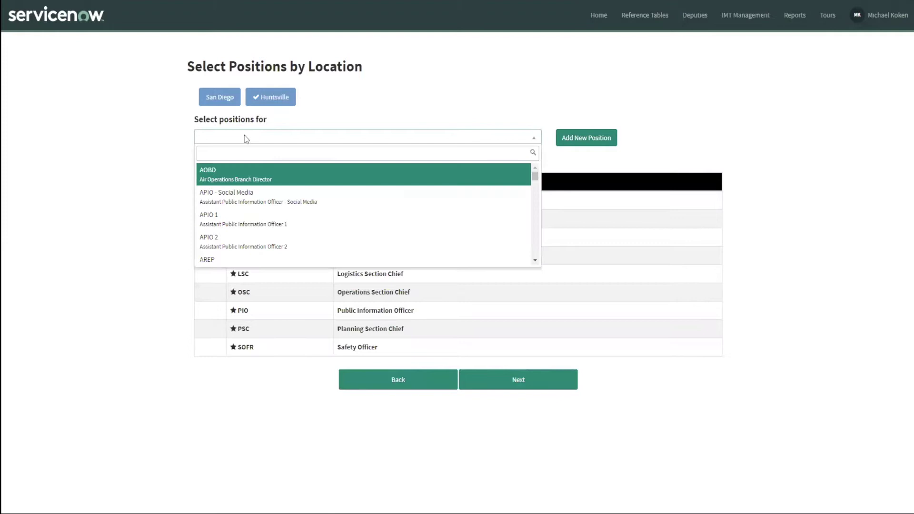
{"action": "type", "text": "emt"}
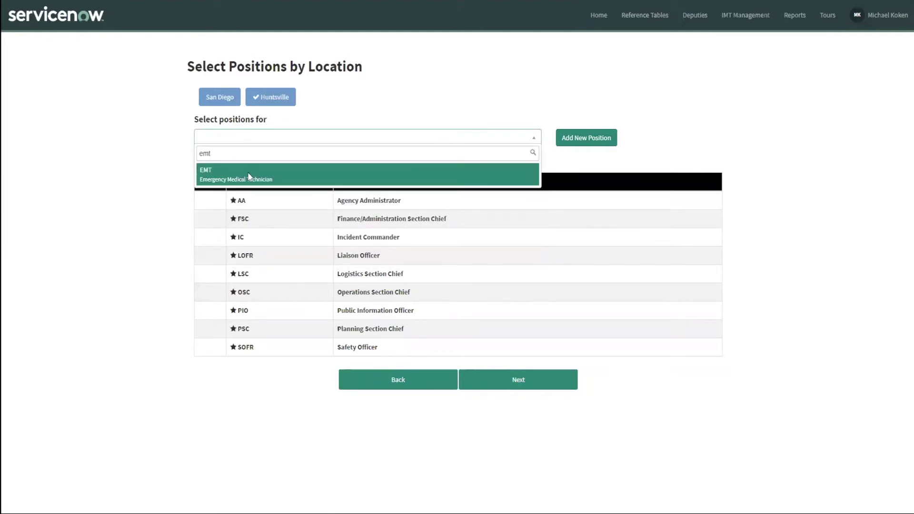
{"action": "left_click", "coordinate": [247, 172]}
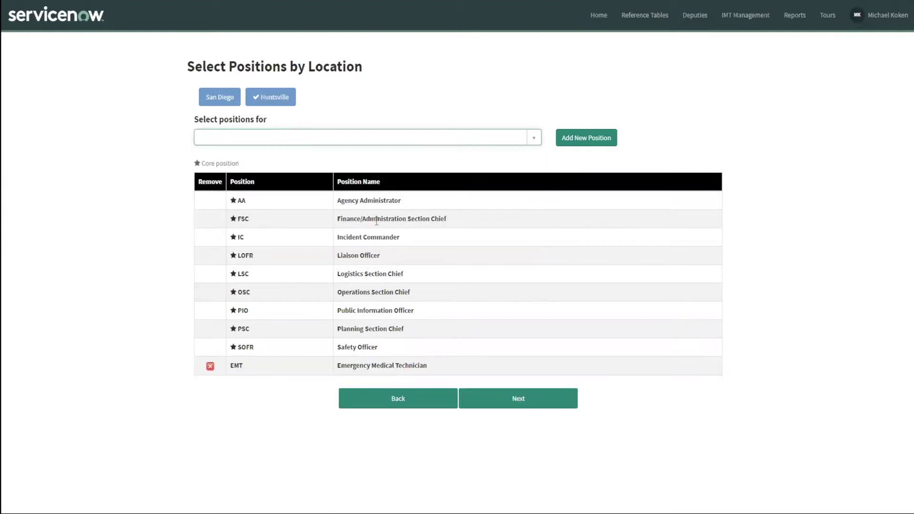
{"action": "left_click", "coordinate": [512, 401]}
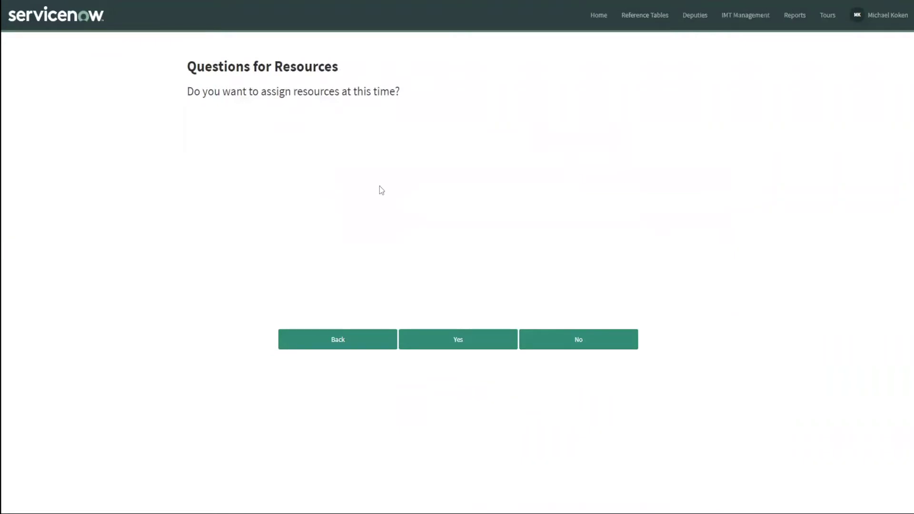
Decline assigning resources and review the submission summary showing EMT under both locations.
{"action": "left_click", "coordinate": [583, 346]}
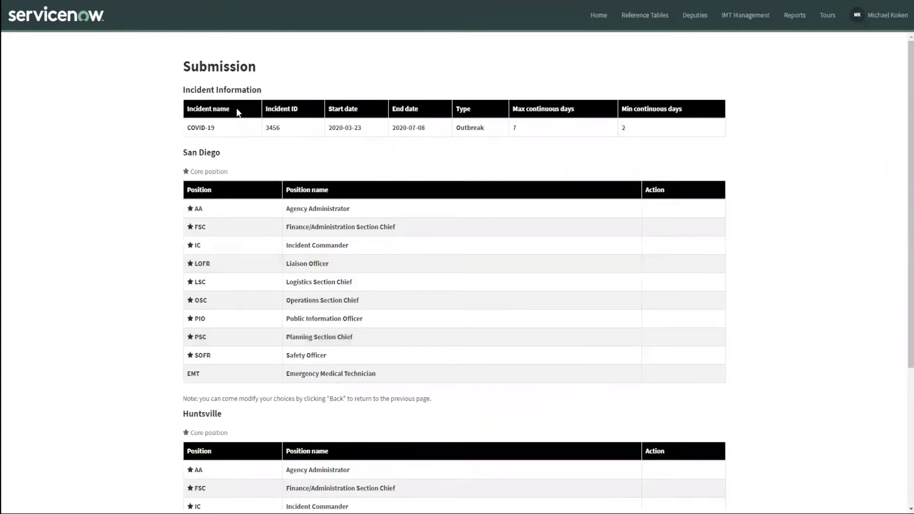
{"action": "scroll", "coordinate": [261, 131], "scroll_direction": "down", "scroll_amount": 3}
{"action": "scroll", "coordinate": [262, 133], "scroll_direction": "down", "scroll_amount": 1}
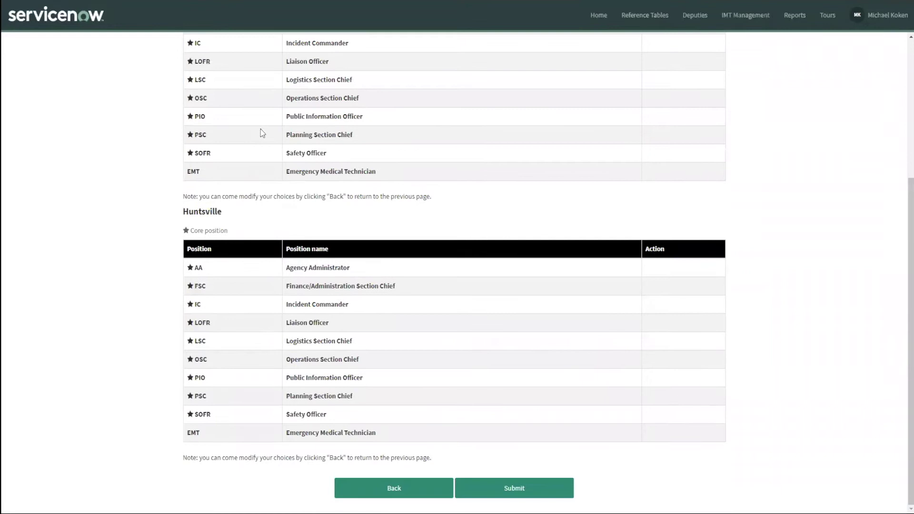
{"action": "scroll", "coordinate": [261, 132], "scroll_direction": "up", "scroll_amount": 4}
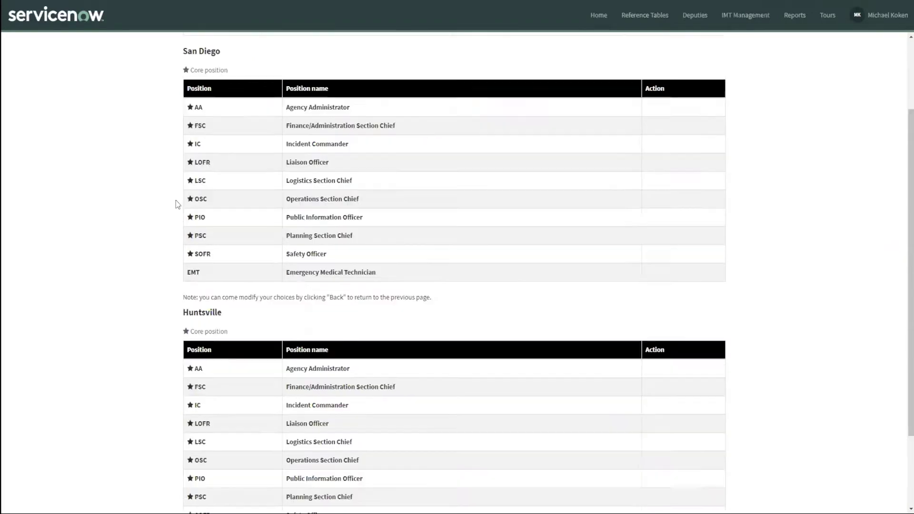
{"action": "scroll", "coordinate": [176, 203], "scroll_direction": "down", "scroll_amount": 2}
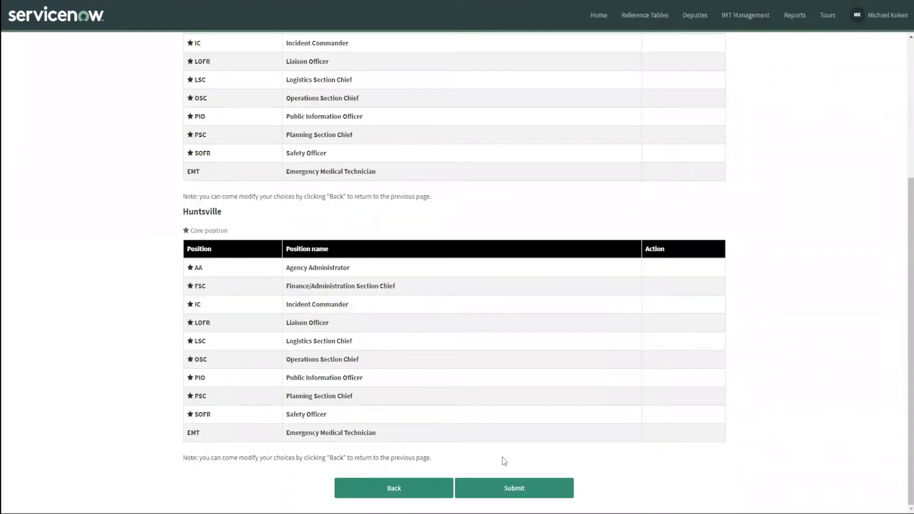
Submit the COVID-19 setup, then open and save the COVID-19 incident record.
{"action": "left_click", "coordinate": [519, 490]}
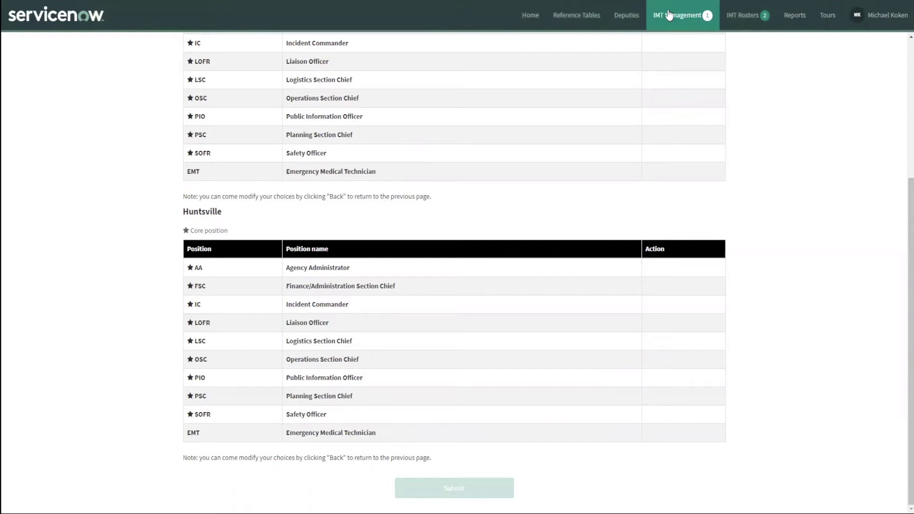
{"action": "left_click", "coordinate": [669, 18]}
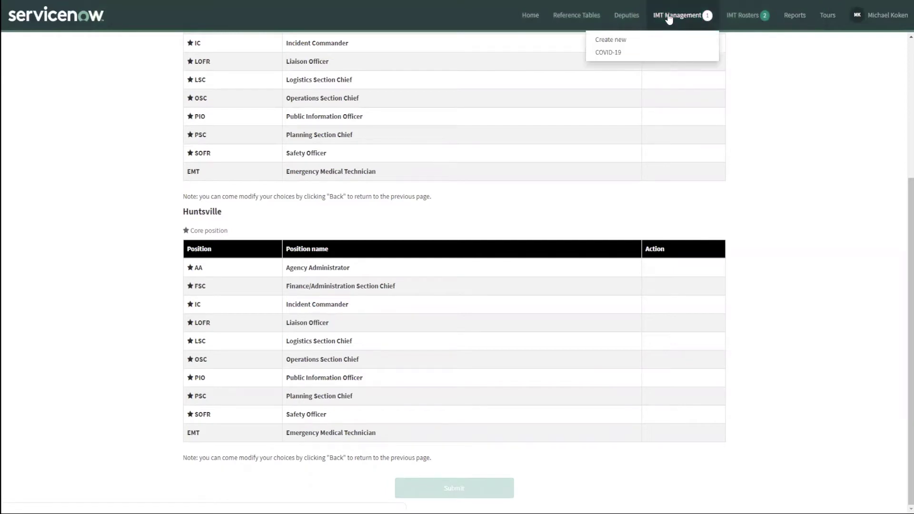
{"action": "left_click", "coordinate": [613, 52]}
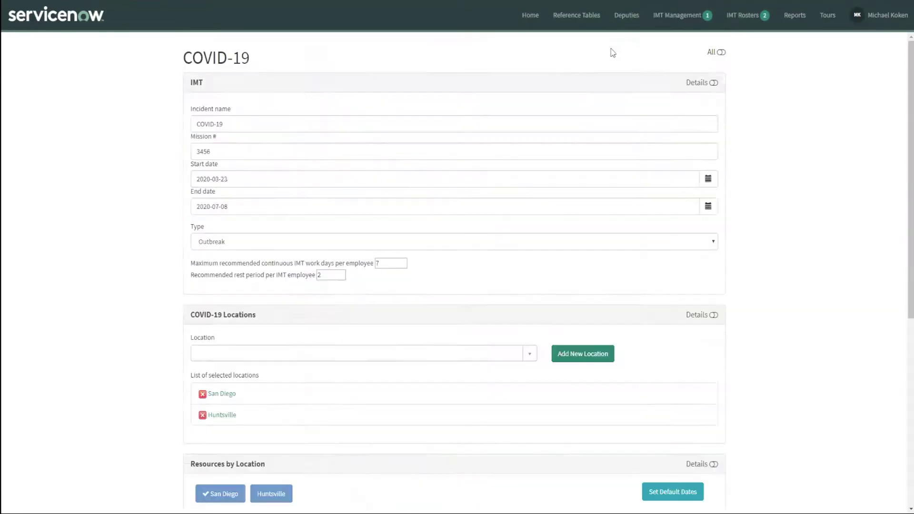
{"action": "scroll", "coordinate": [136, 142], "scroll_direction": "down", "scroll_amount": 7}
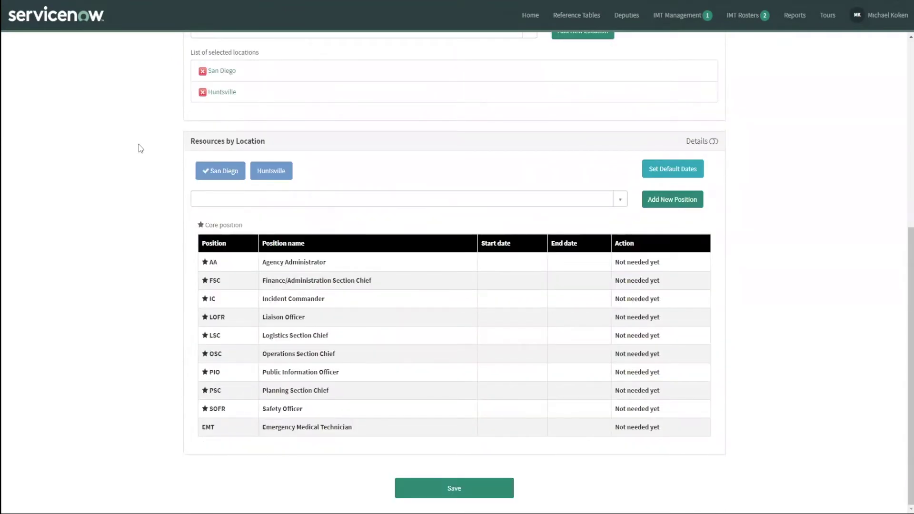
{"action": "left_click", "coordinate": [478, 490]}
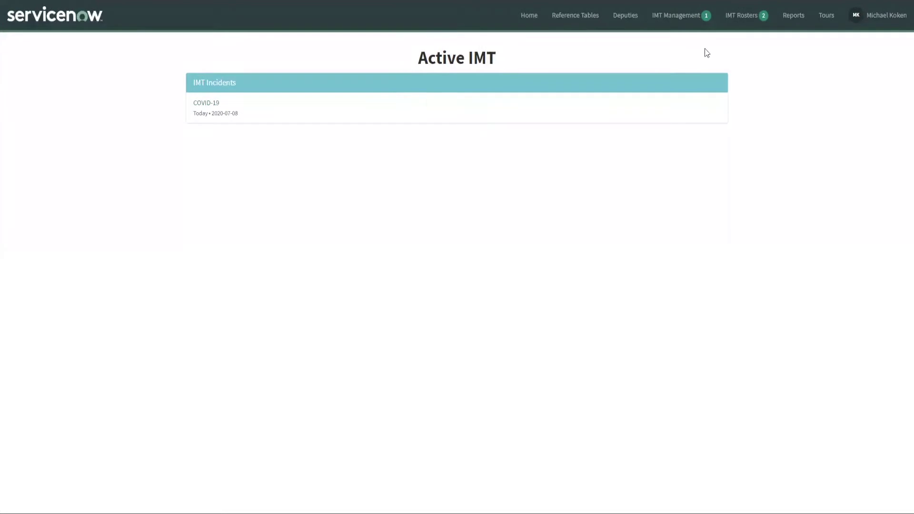
Open the COVID-19 - Huntsville roster from the IMT Rosters menu.
{"action": "left_click", "coordinate": [745, 18]}
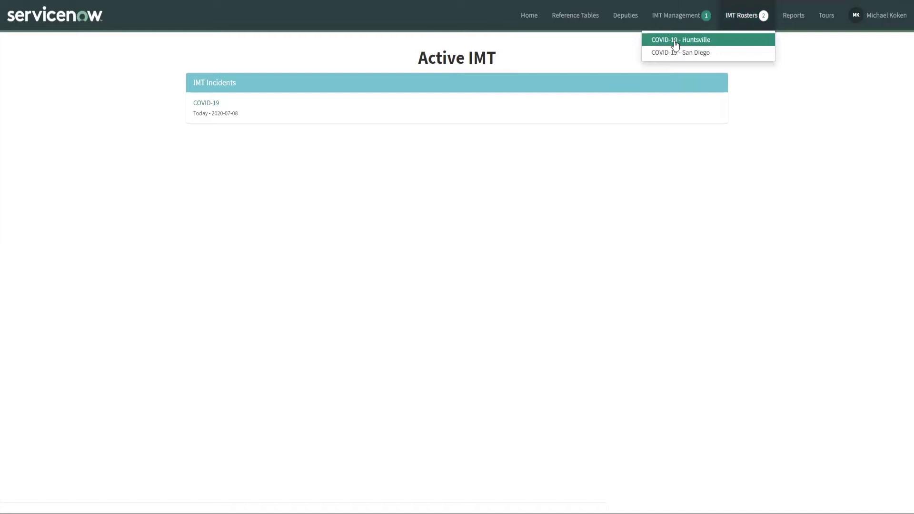
{"action": "left_click", "coordinate": [695, 41]}
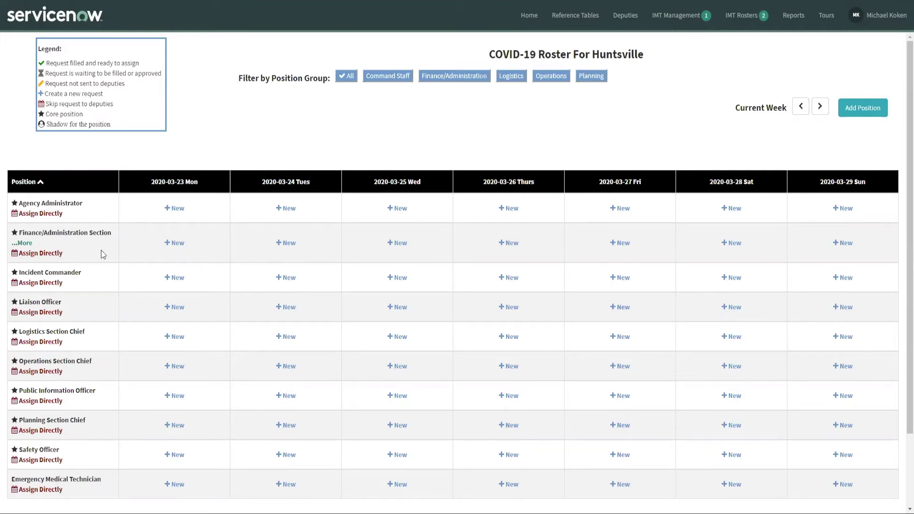
Directly assign a person as Incident Commander with the note 'commander in chief'.
{"action": "left_click", "coordinate": [45, 284]}
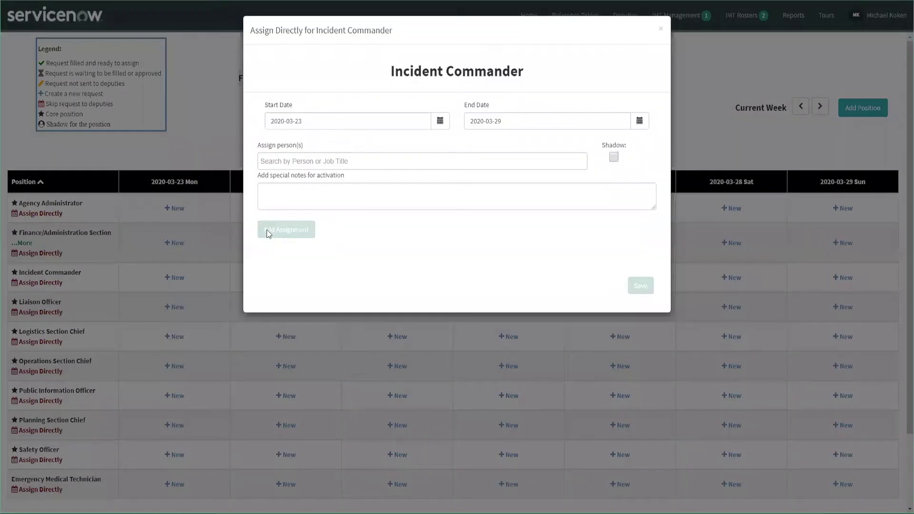
{"action": "left_click", "coordinate": [356, 161]}
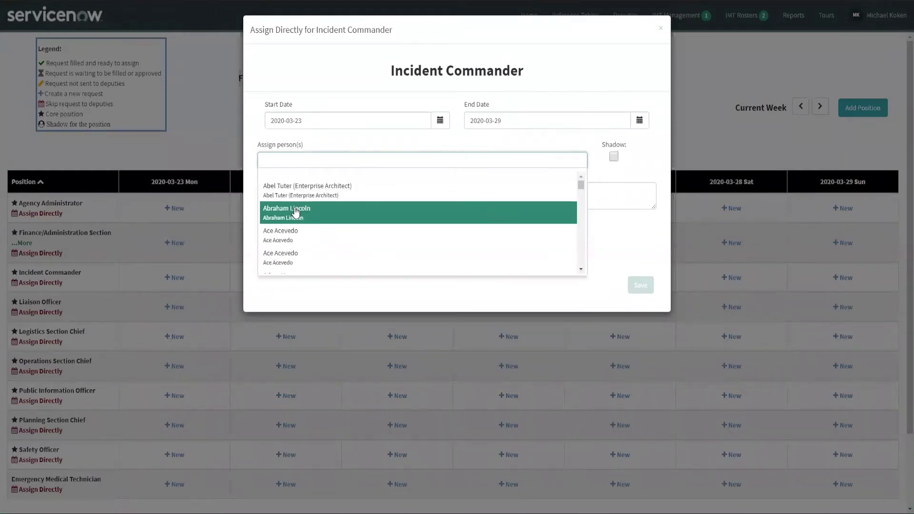
{"action": "left_click", "coordinate": [296, 212]}
{"action": "left_click", "coordinate": [314, 187]}
{"action": "type", "text": "c"}
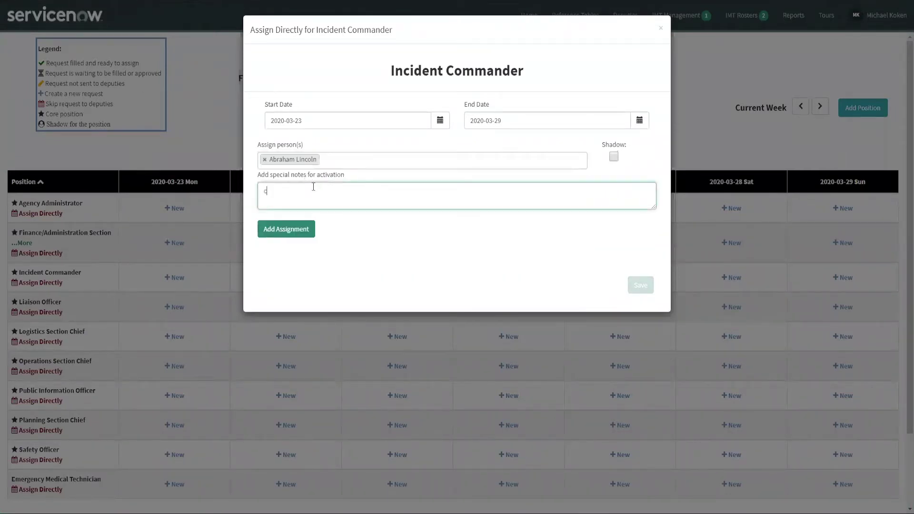
{"action": "type", "text": "ommander in chief"}
Keep the assignment dates 2020-03-23 to 2020-03-29, add it, and save.
{"action": "left_click", "coordinate": [439, 120]}
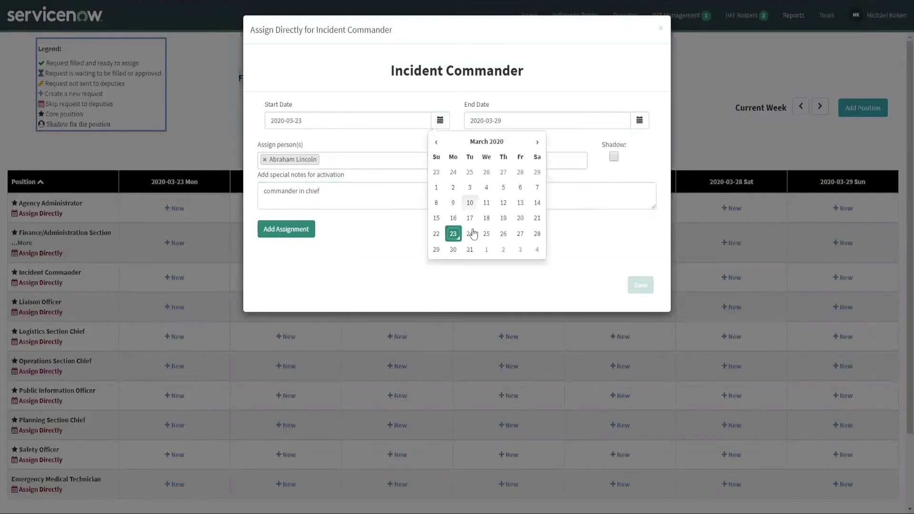
{"action": "left_click", "coordinate": [453, 233]}
{"action": "left_click", "coordinate": [639, 120]}
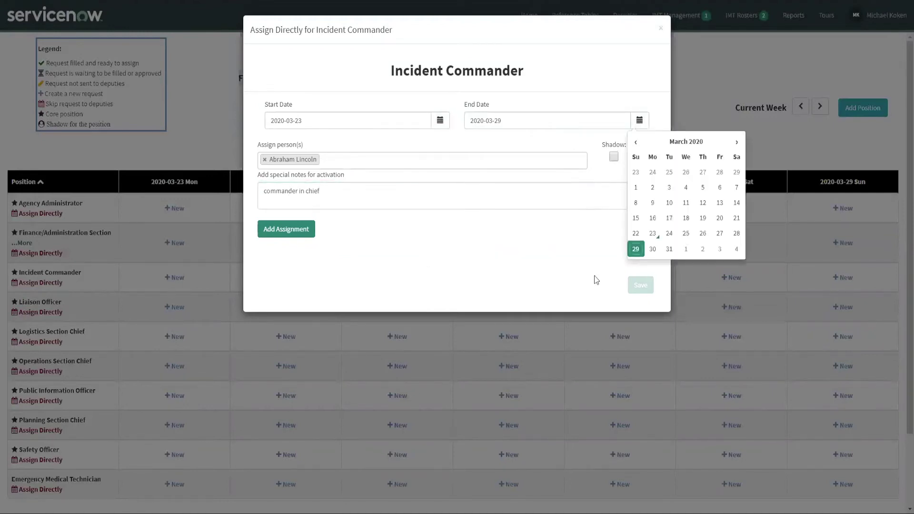
{"action": "left_click", "coordinate": [636, 248]}
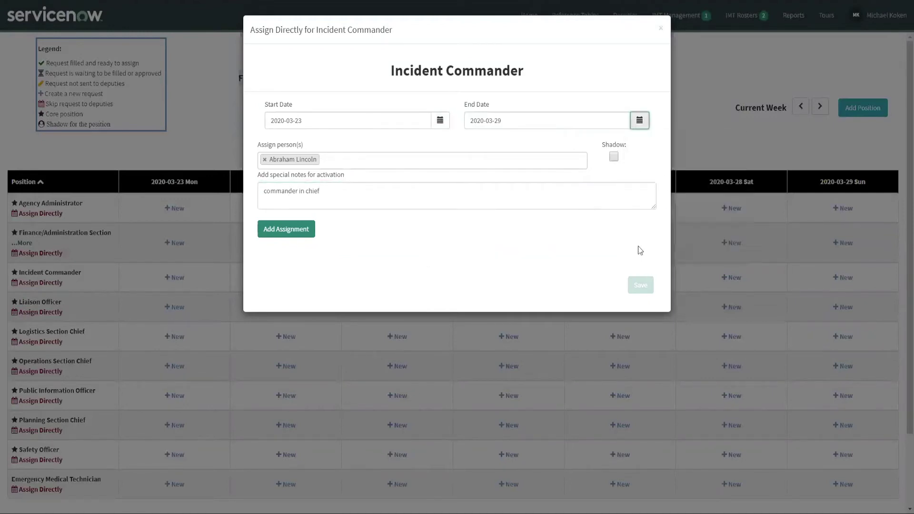
{"action": "left_click", "coordinate": [295, 233]}
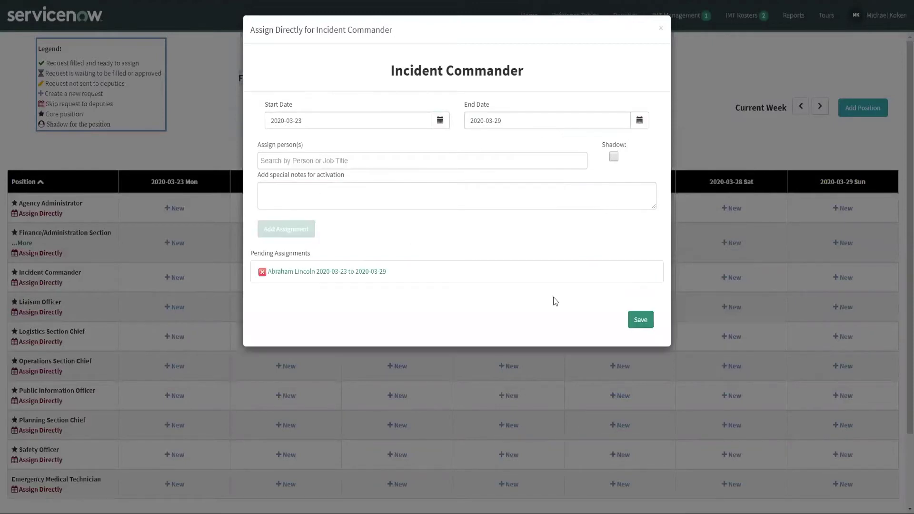
{"action": "left_click", "coordinate": [640, 320]}
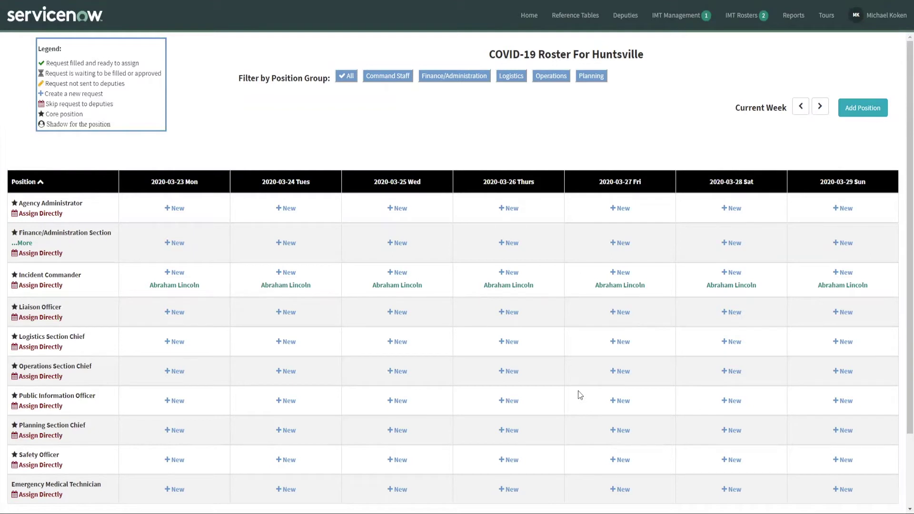
Send deputies an EMT request to EPH with a preferred person and the note 'paramedic'.
{"action": "left_click", "coordinate": [286, 490]}
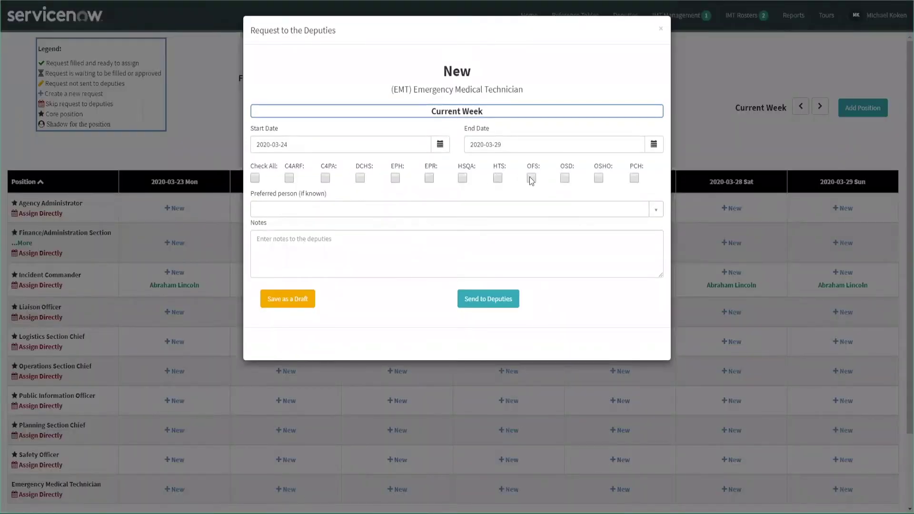
{"action": "left_click", "coordinate": [395, 177]}
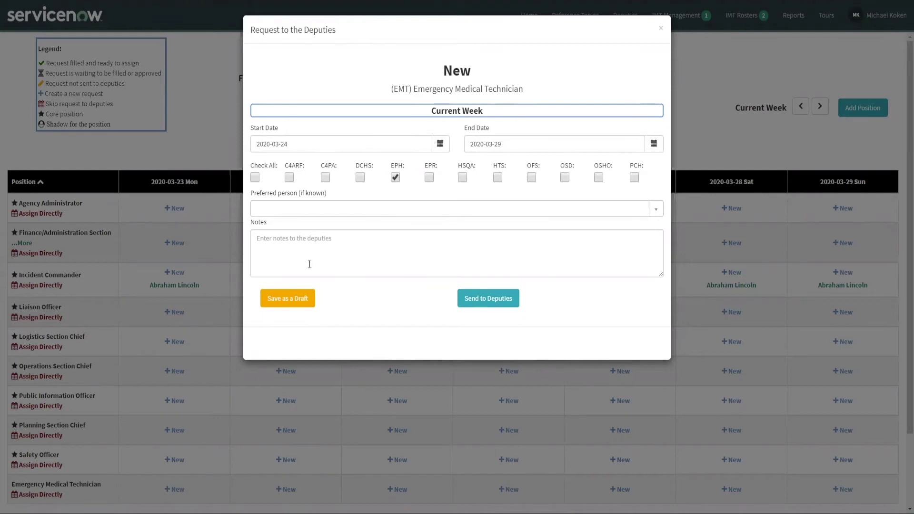
{"action": "left_click", "coordinate": [285, 214]}
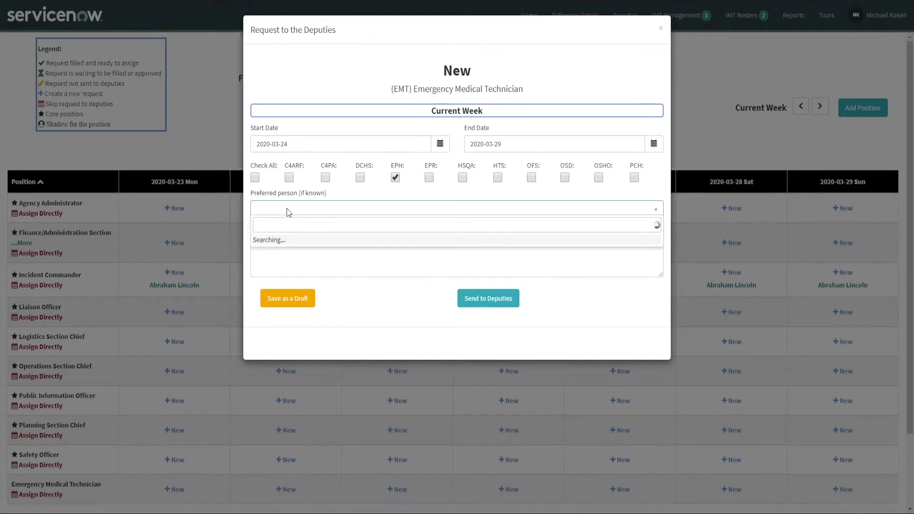
{"action": "type", "text": "koken"}
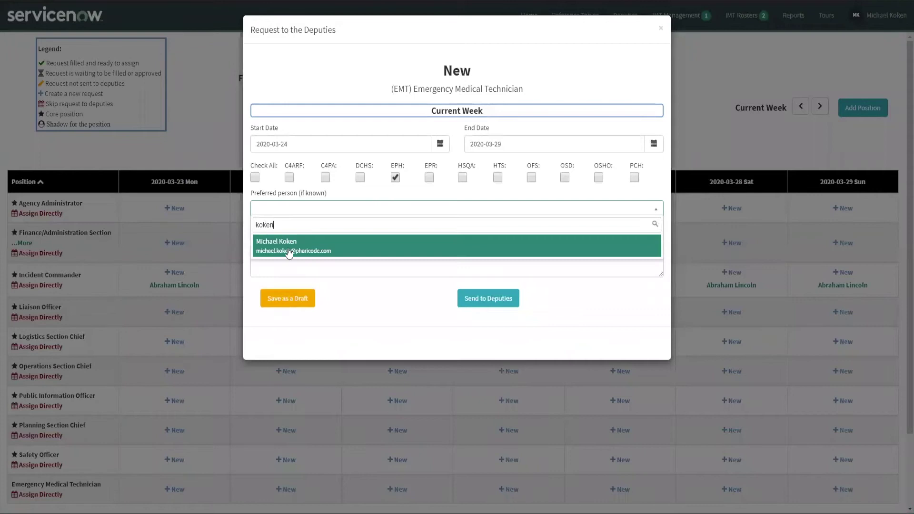
{"action": "left_click", "coordinate": [288, 248]}
{"action": "left_click", "coordinate": [289, 248]}
{"action": "type", "text": "paramedic"}
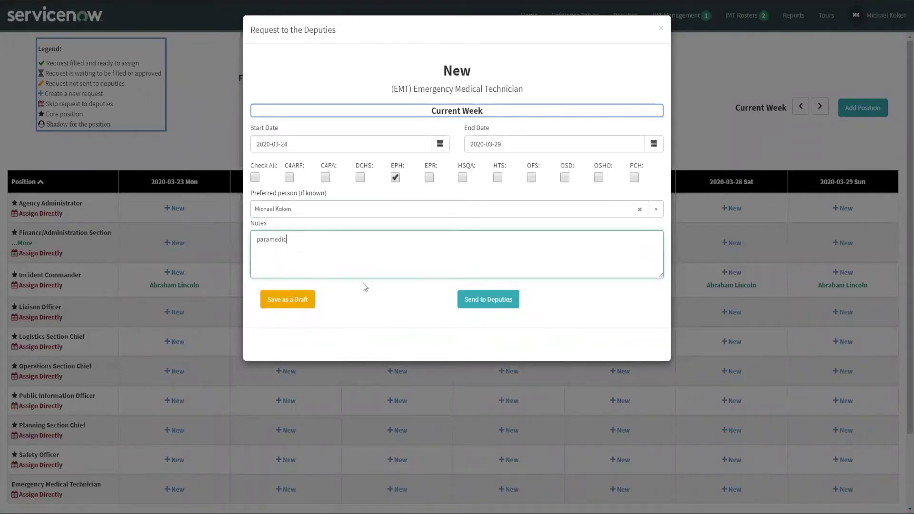
{"action": "left_click", "coordinate": [488, 302]}
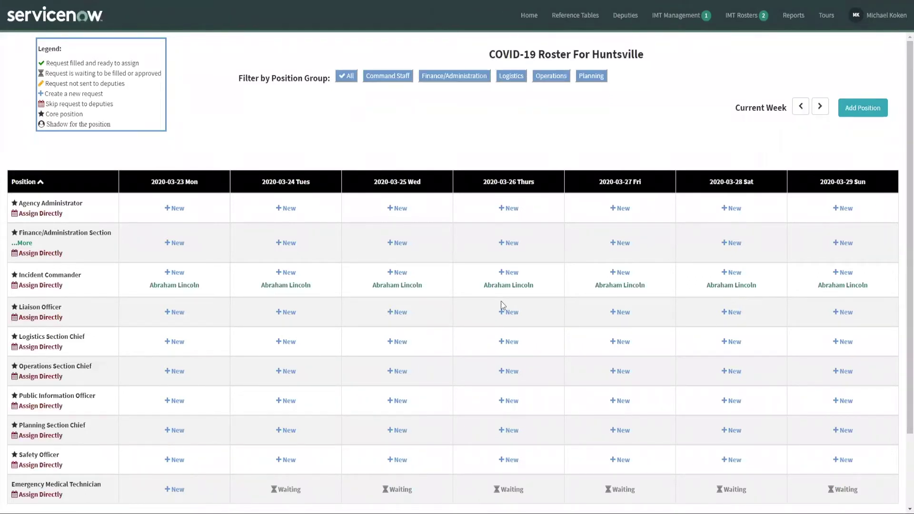
From Deputies > Pending Requests, fill the EMT request by assigning the preferred person.
{"action": "left_click", "coordinate": [626, 17]}
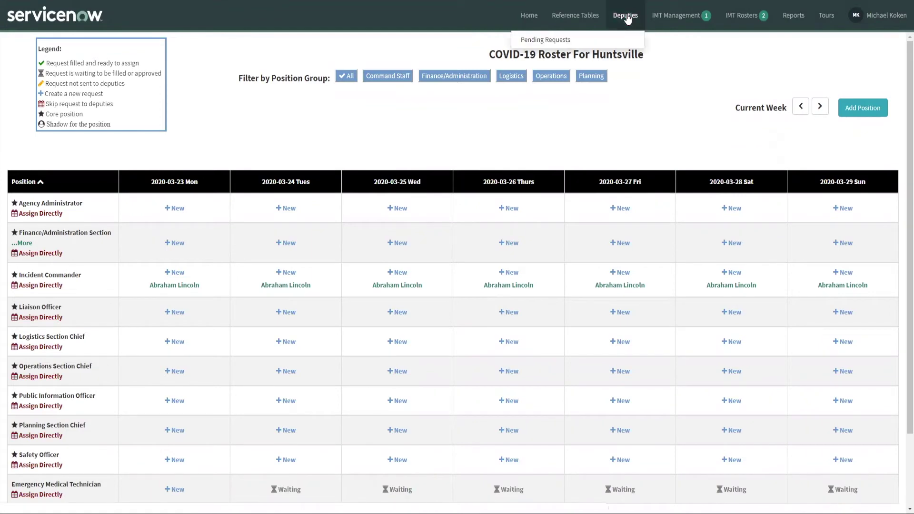
{"action": "left_click", "coordinate": [581, 39]}
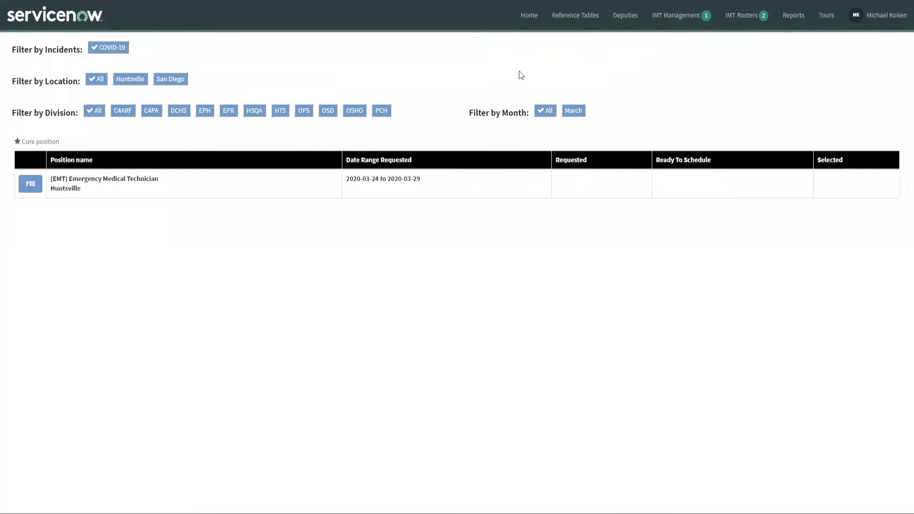
{"action": "left_click", "coordinate": [29, 186]}
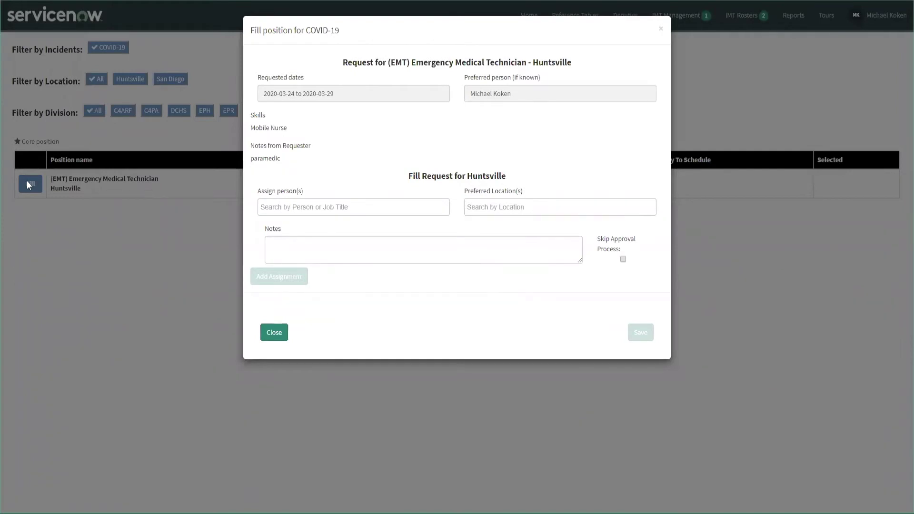
{"action": "left_click", "coordinate": [340, 208]}
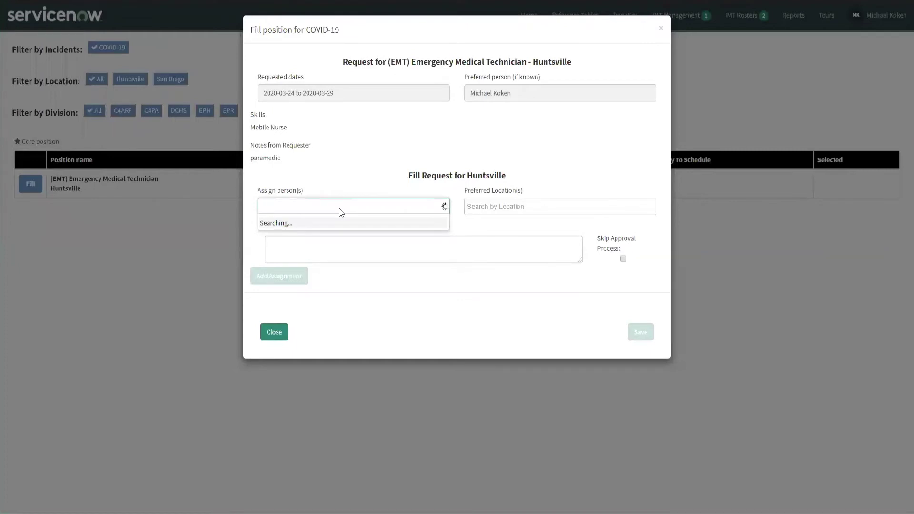
{"action": "type", "text": "koken"}
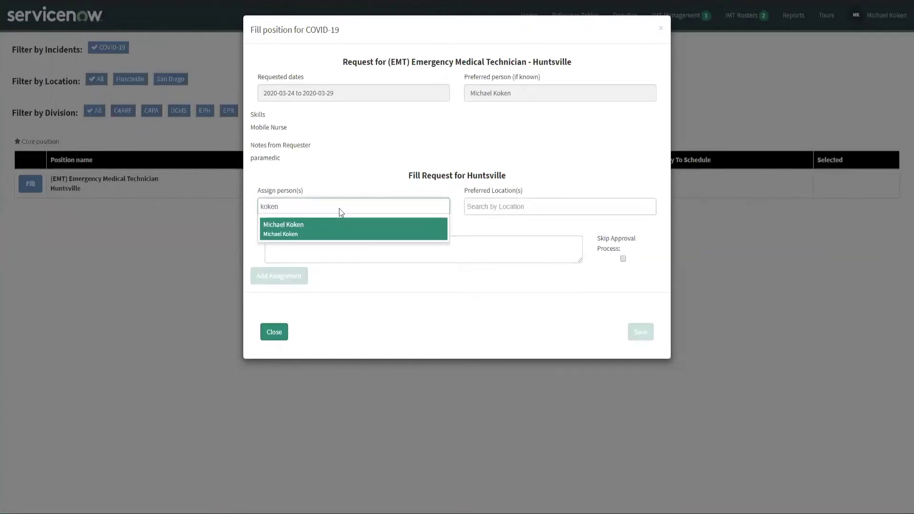
{"action": "left_click", "coordinate": [341, 227]}
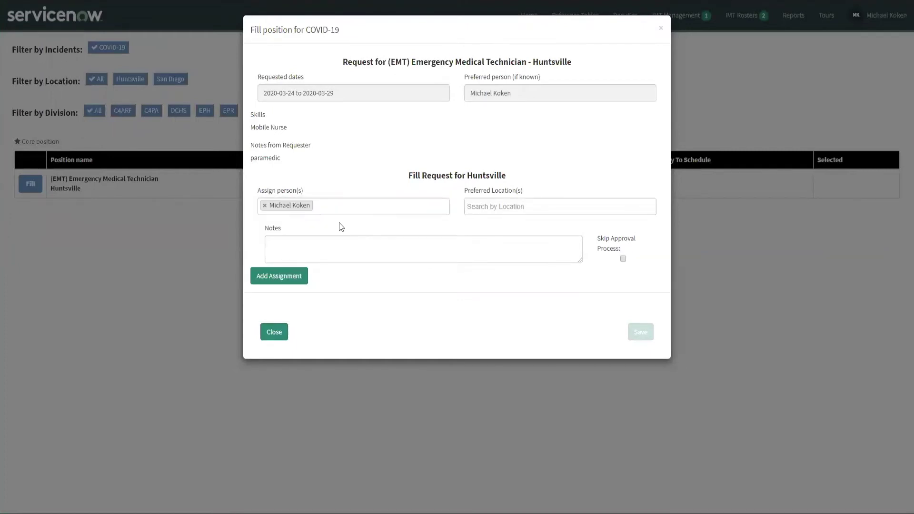
Set location Huntsville, note 'available', skip approval, then add and save the fill.
{"action": "left_click", "coordinate": [508, 205]}
{"action": "left_click", "coordinate": [501, 227]}
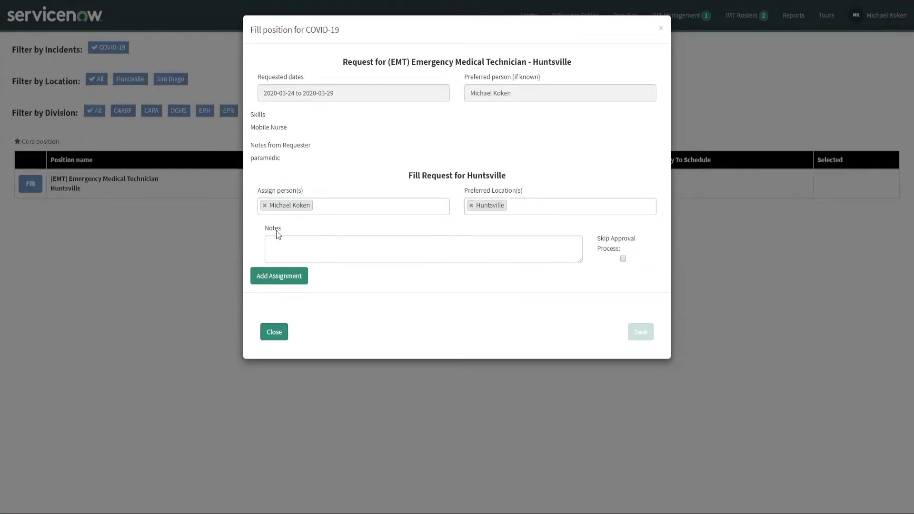
{"action": "left_click", "coordinate": [306, 247]}
{"action": "type", "text": "available"}
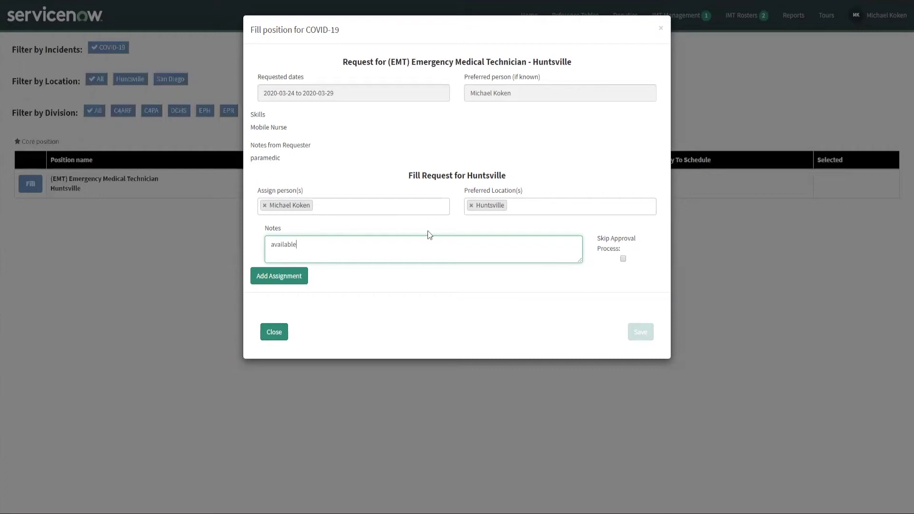
{"action": "left_click", "coordinate": [623, 259]}
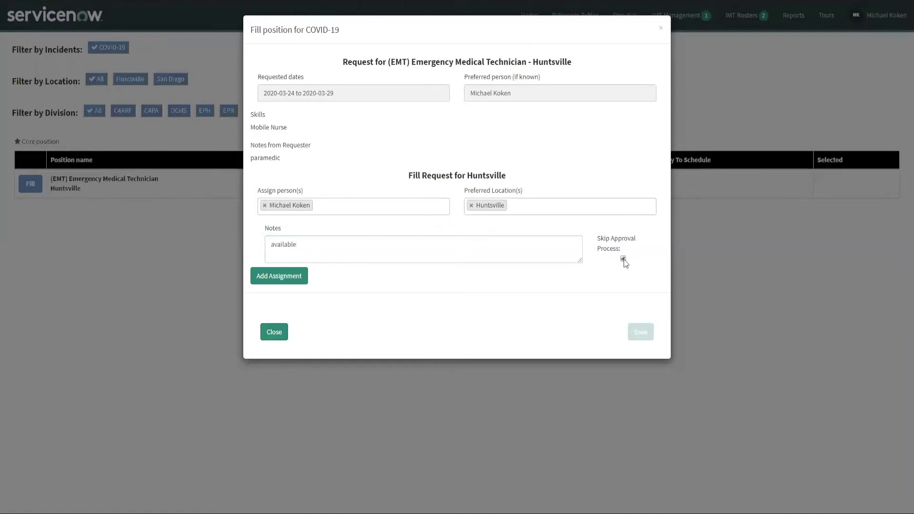
{"action": "left_click", "coordinate": [287, 277]}
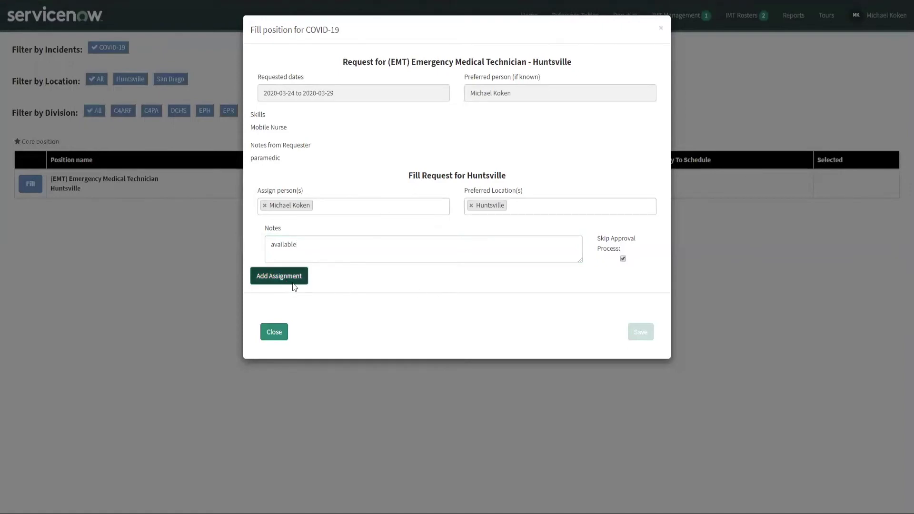
{"action": "left_click", "coordinate": [640, 366]}
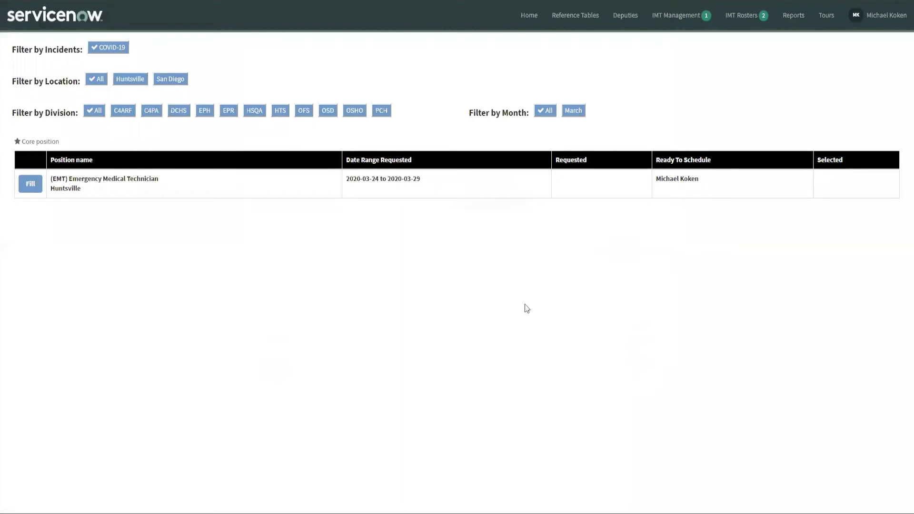
{"action": "left_click_drag", "start_coordinate": [709, 183], "coordinate": [658, 183]}
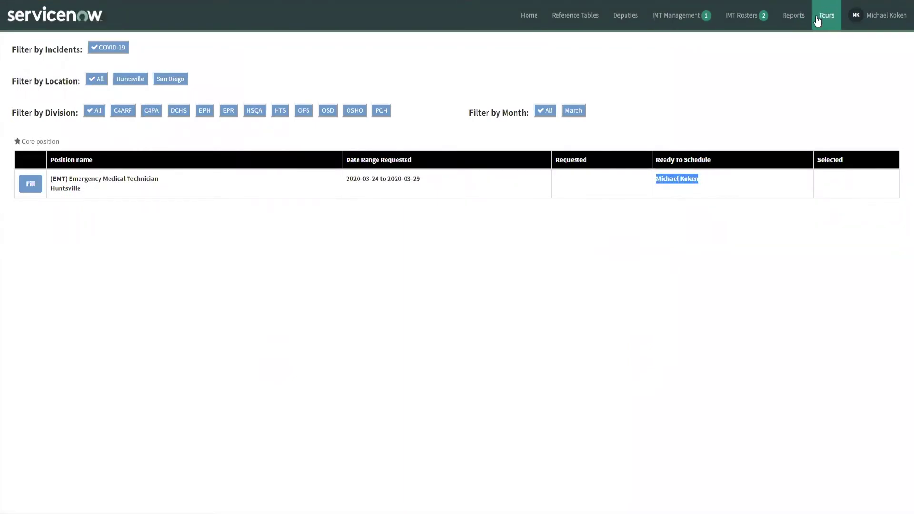
Return to the Huntsville roster and start an EMT assignment from Tuesday ending 2020-03-29.
{"action": "left_click", "coordinate": [736, 19]}
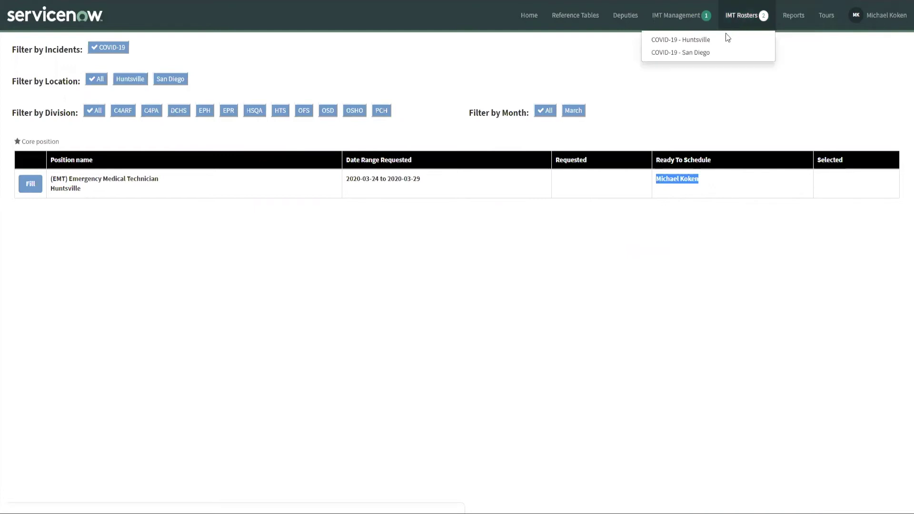
{"action": "left_click", "coordinate": [712, 40]}
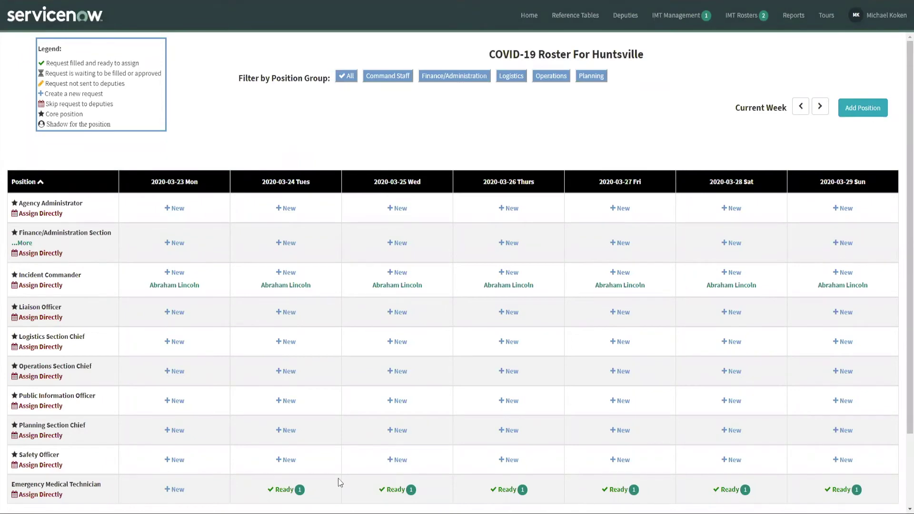
{"action": "left_click", "coordinate": [283, 490]}
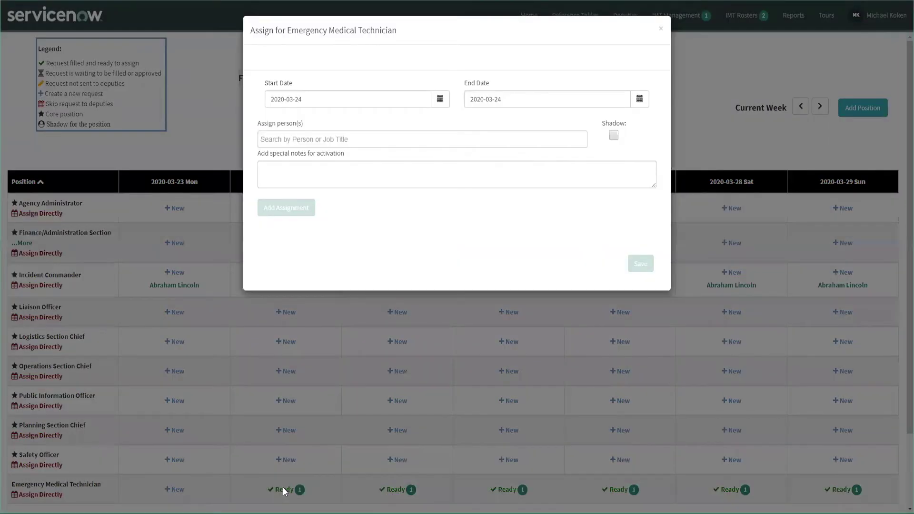
{"action": "left_click", "coordinate": [639, 101]}
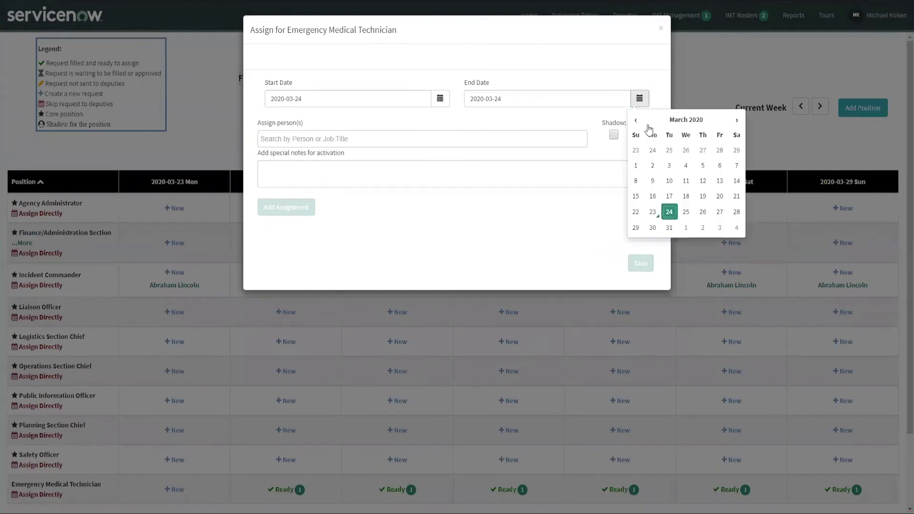
{"action": "left_click", "coordinate": [635, 227]}
Assign the ready person as EMT with the note 'ready' and save to the roster.
{"action": "left_click", "coordinate": [328, 139]}
{"action": "type", "text": "koken"}
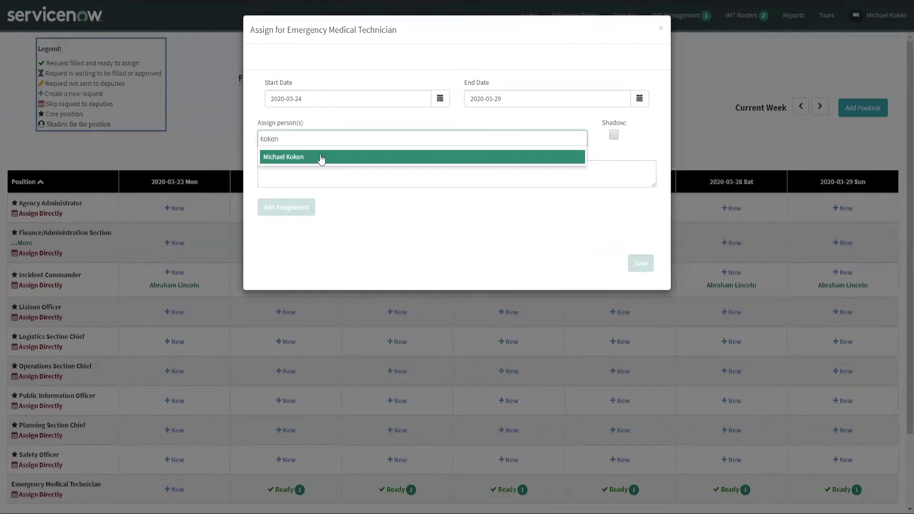
{"action": "left_click", "coordinate": [321, 158]}
{"action": "left_click", "coordinate": [320, 172]}
{"action": "type", "text": "ready"}
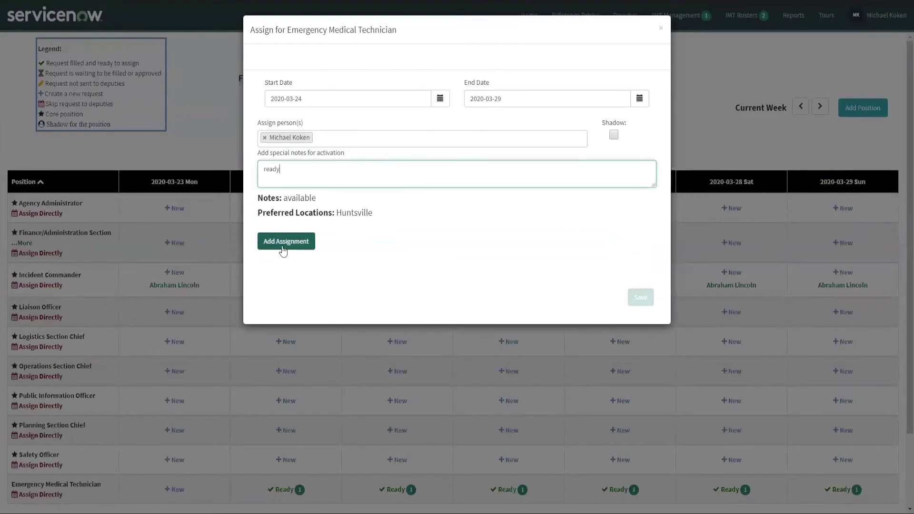
{"action": "left_click", "coordinate": [282, 245]}
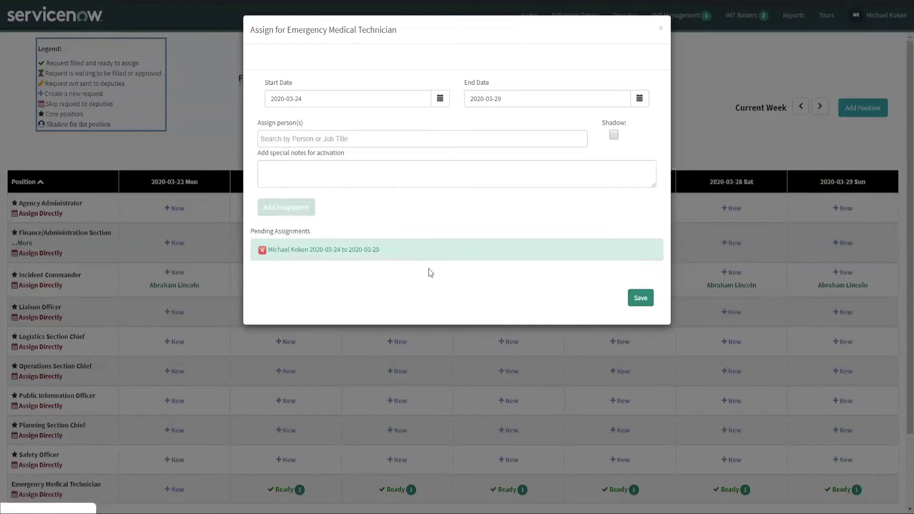
{"action": "left_click", "coordinate": [643, 299]}
{"action": "scroll", "coordinate": [626, 443], "scroll_direction": "down", "scroll_amount": 3}
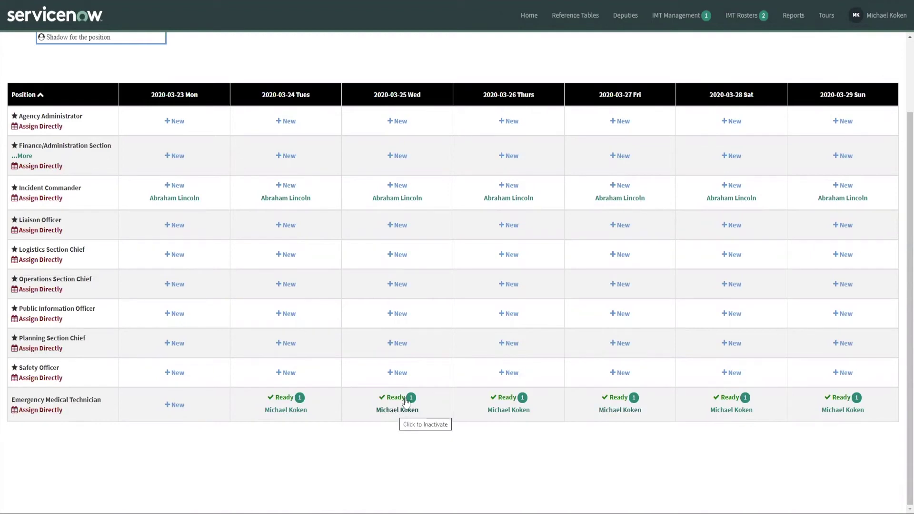
Send an Incident Commander request to all divisions with a preferred person and note 'learning'.
{"action": "left_click", "coordinate": [397, 184]}
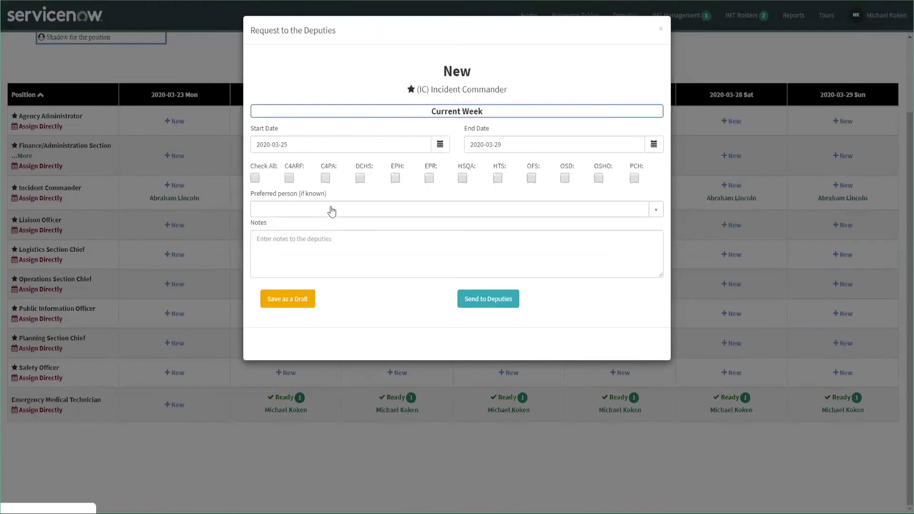
{"action": "left_click", "coordinate": [421, 211]}
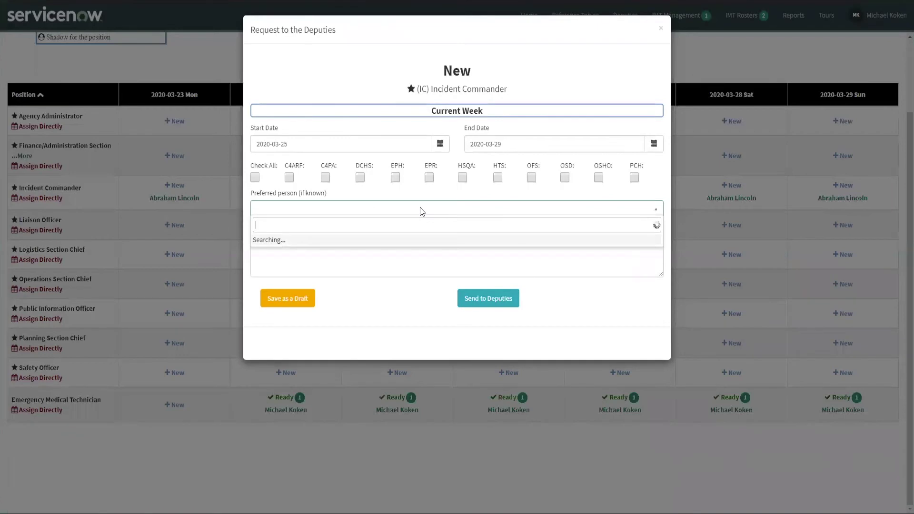
{"action": "left_click", "coordinate": [302, 240]}
{"action": "left_click", "coordinate": [302, 241]}
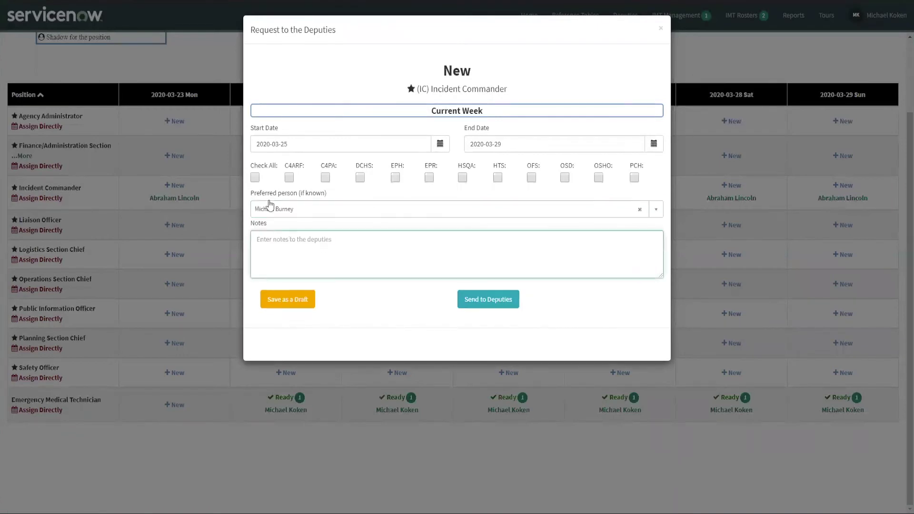
{"action": "left_click", "coordinate": [256, 178]}
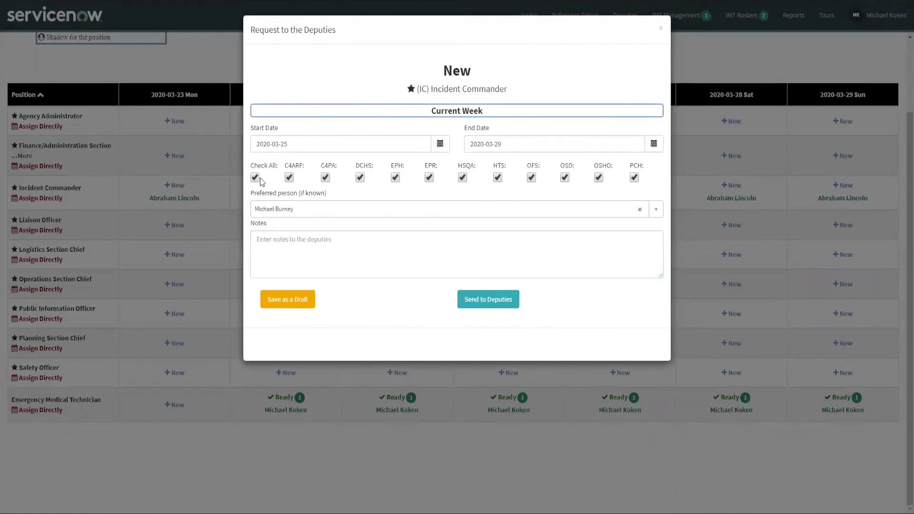
{"action": "left_click", "coordinate": [281, 242]}
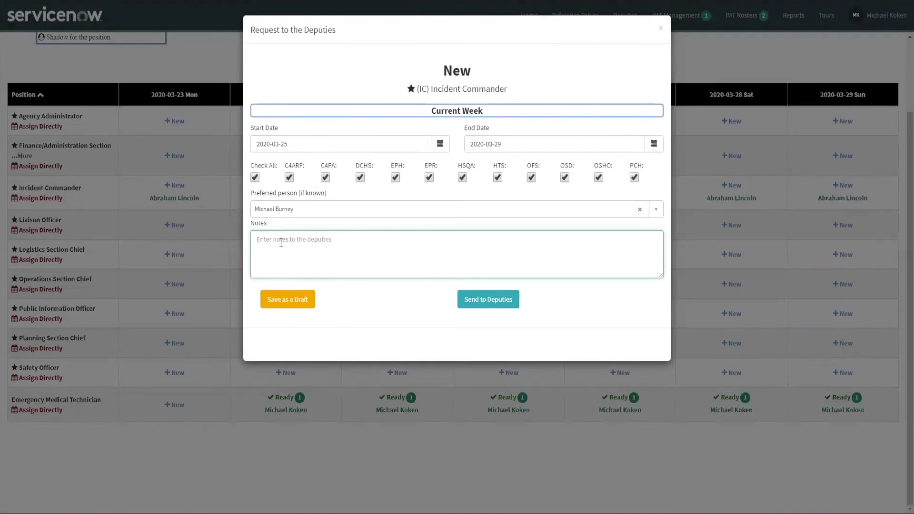
{"action": "type", "text": "learning"}
{"action": "left_click", "coordinate": [501, 301]}
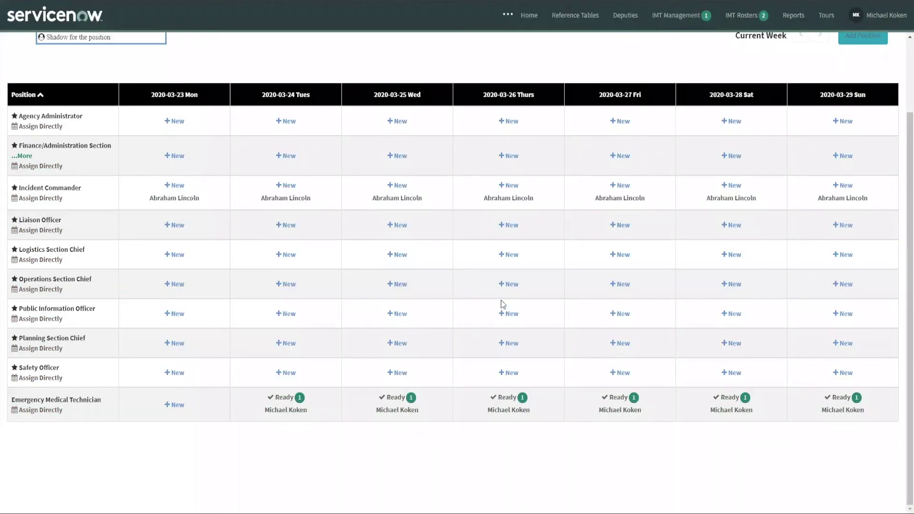
From Deputies > Pending Requests, fill the Incident Commander request with the preferred person.
{"action": "left_click", "coordinate": [625, 19]}
{"action": "left_click", "coordinate": [560, 40]}
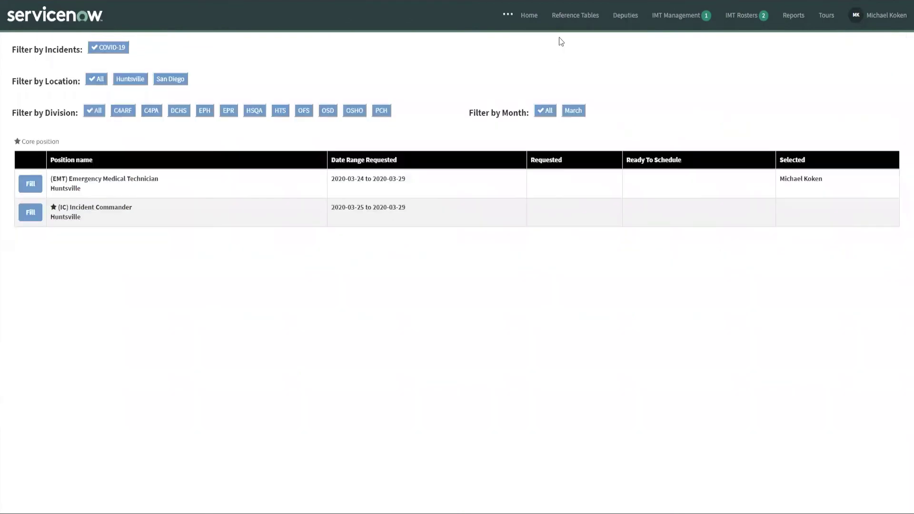
{"action": "left_click", "coordinate": [33, 217]}
{"action": "left_click", "coordinate": [307, 178]}
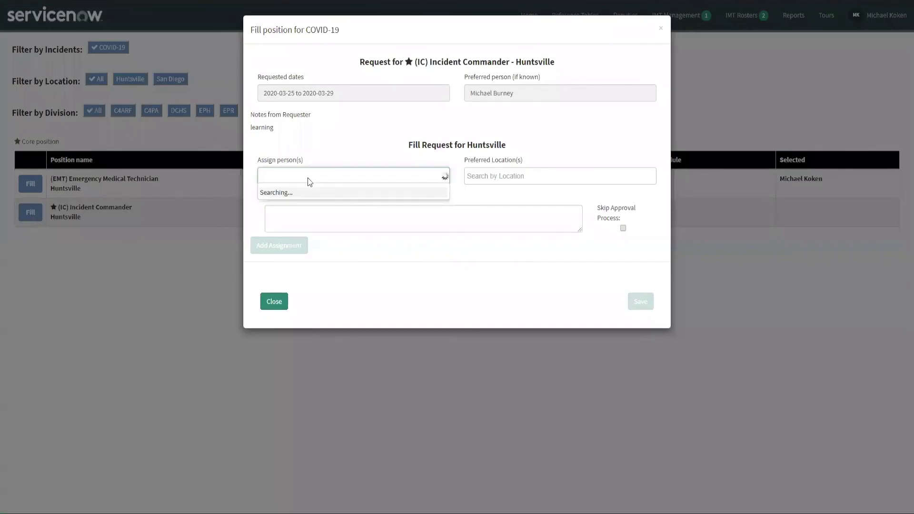
{"action": "type", "text": "burney"}
{"action": "left_click", "coordinate": [318, 196]}
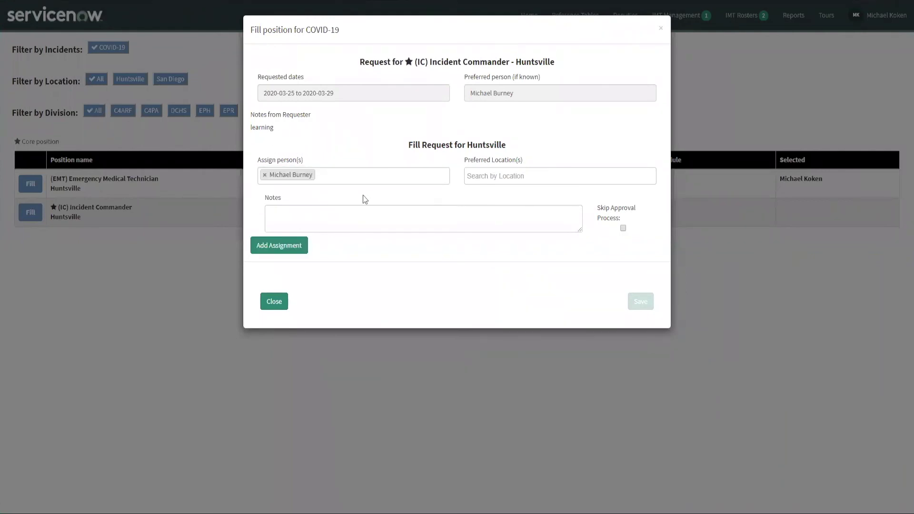
Set location Huntsville, note 'available', skip approval, then add and save the fill.
{"action": "left_click", "coordinate": [553, 178]}
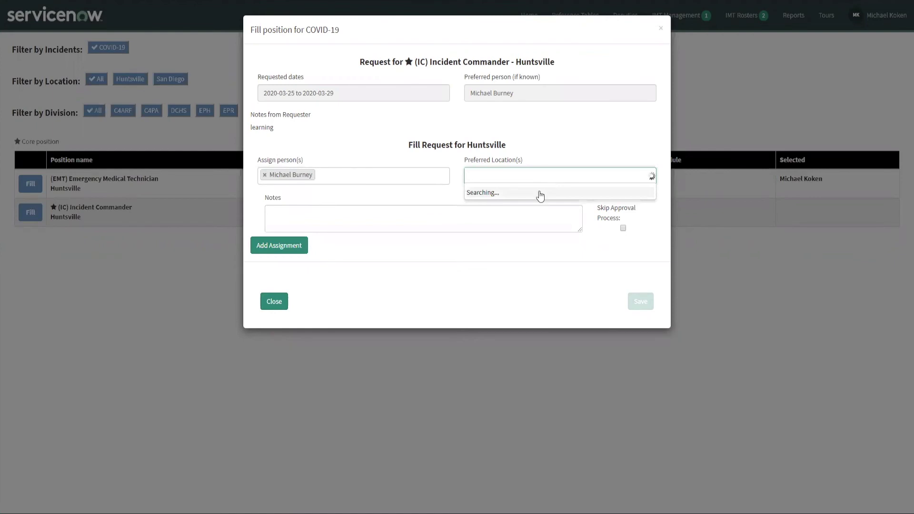
{"action": "left_click", "coordinate": [539, 196]}
{"action": "left_click", "coordinate": [380, 212]}
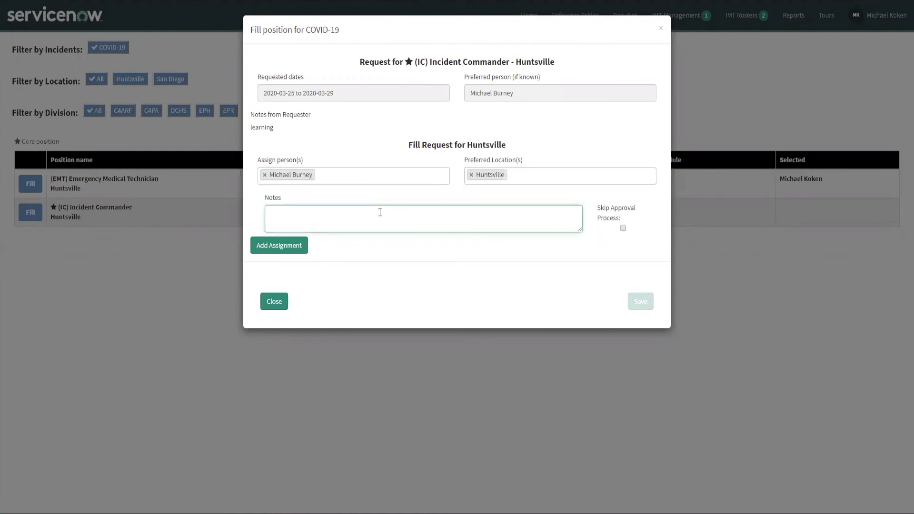
{"action": "type", "text": "available"}
{"action": "left_click", "coordinate": [622, 228]}
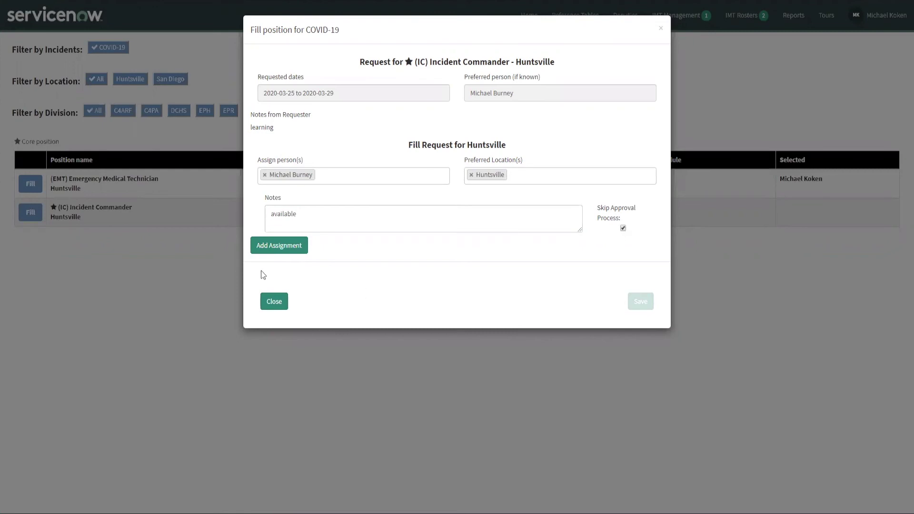
{"action": "left_click", "coordinate": [272, 248]}
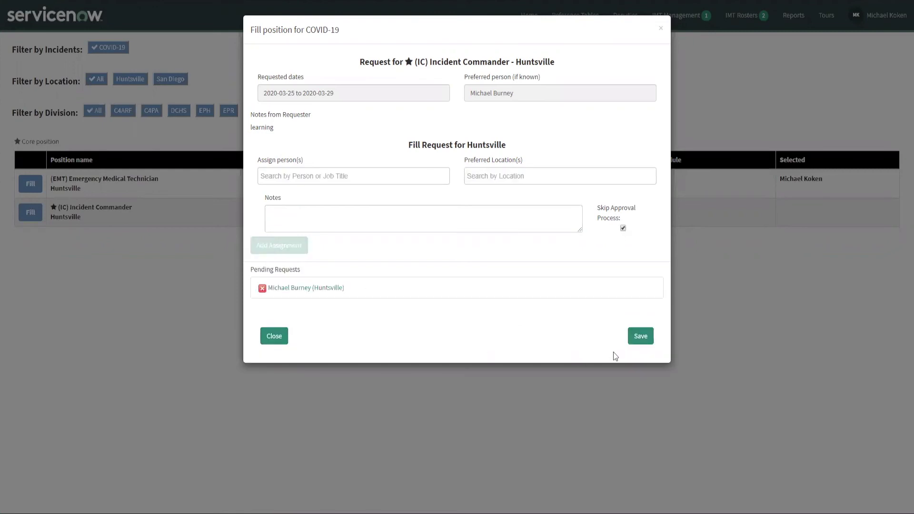
{"action": "left_click", "coordinate": [641, 338]}
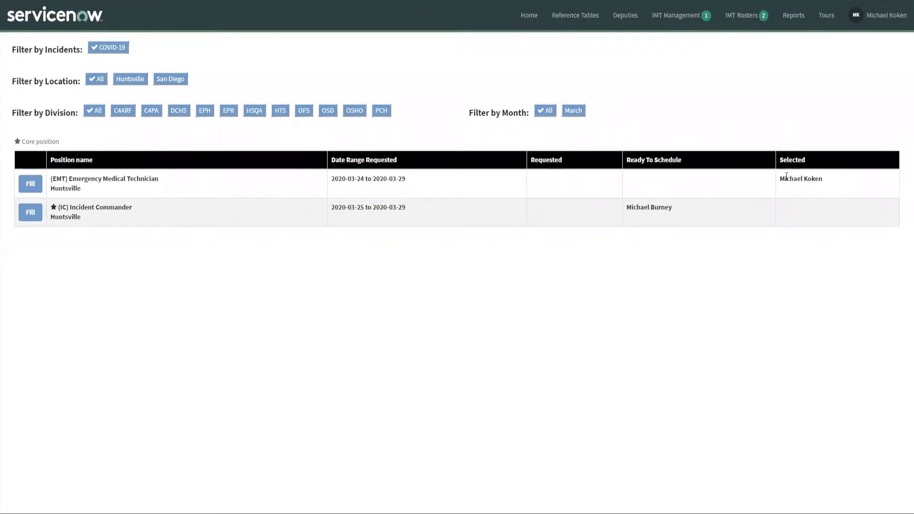
{"action": "left_click_drag", "start_coordinate": [786, 176], "coordinate": [846, 186]}
On the Huntsville roster, pick the trainee for Thursday's Incident Commander assignment.
{"action": "left_click", "coordinate": [744, 18]}
{"action": "left_click", "coordinate": [707, 37]}
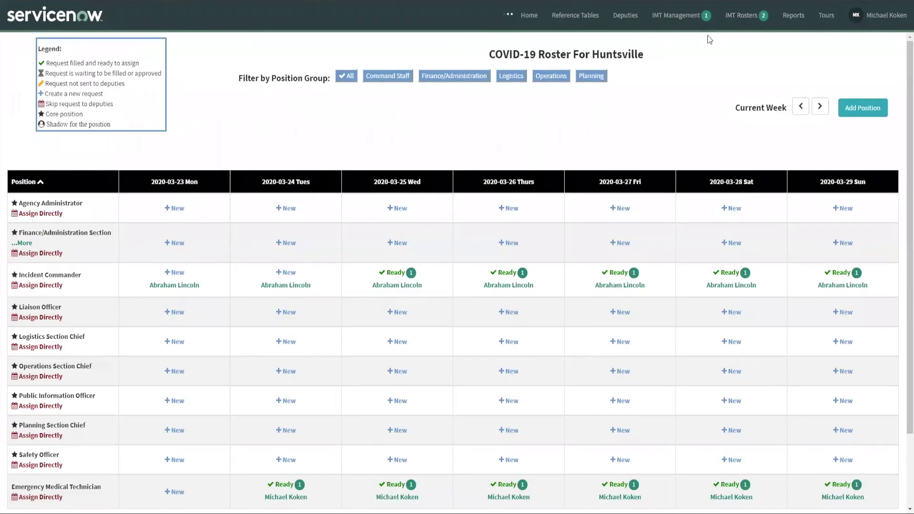
{"action": "left_click", "coordinate": [520, 273]}
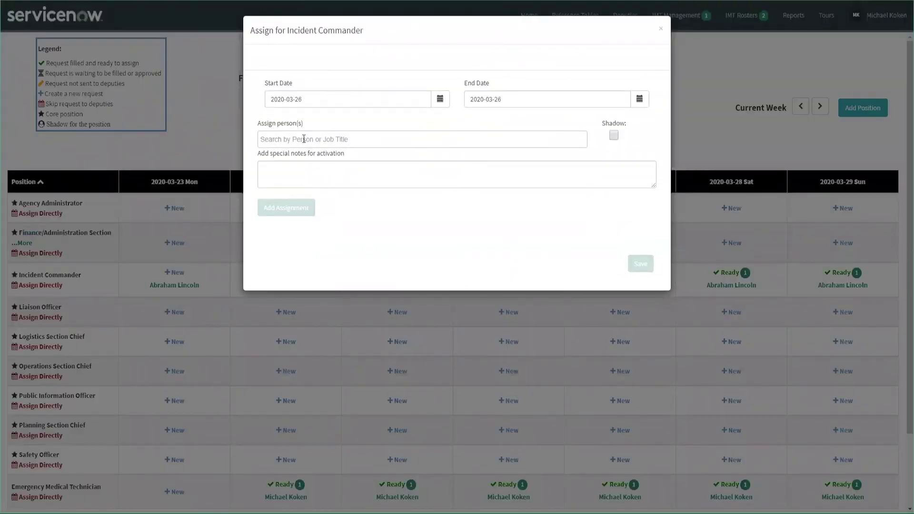
{"action": "left_click", "coordinate": [303, 138]}
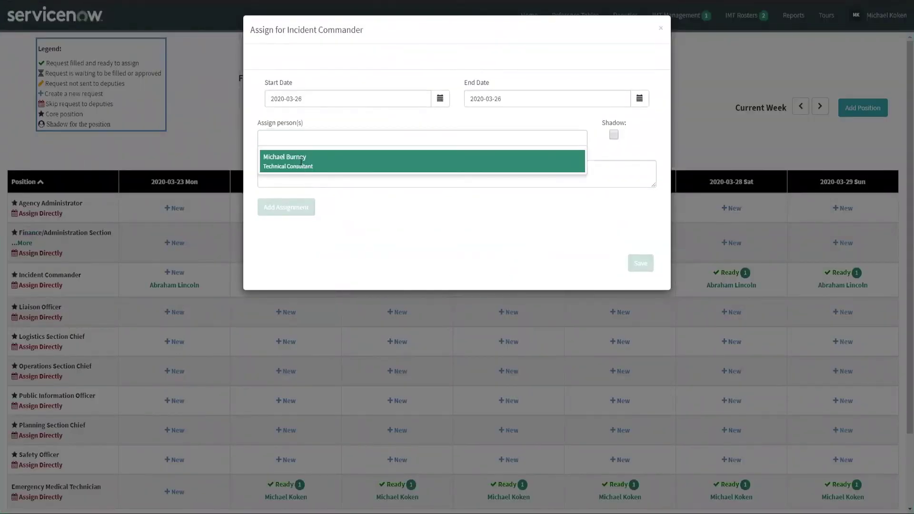
{"action": "left_click", "coordinate": [301, 162]}
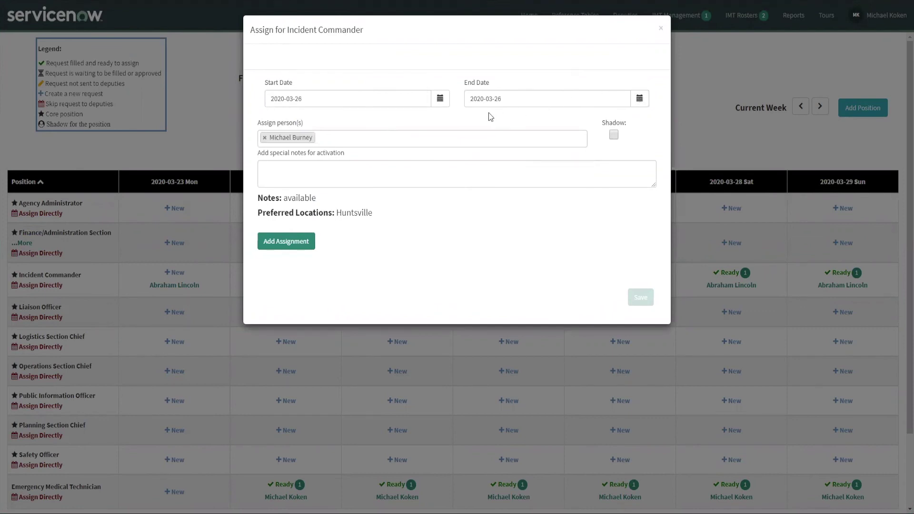
End the assignment 2020-03-29, mark it Shadow with note 'test', and save.
{"action": "left_click", "coordinate": [437, 98]}
{"action": "left_click", "coordinate": [437, 98]}
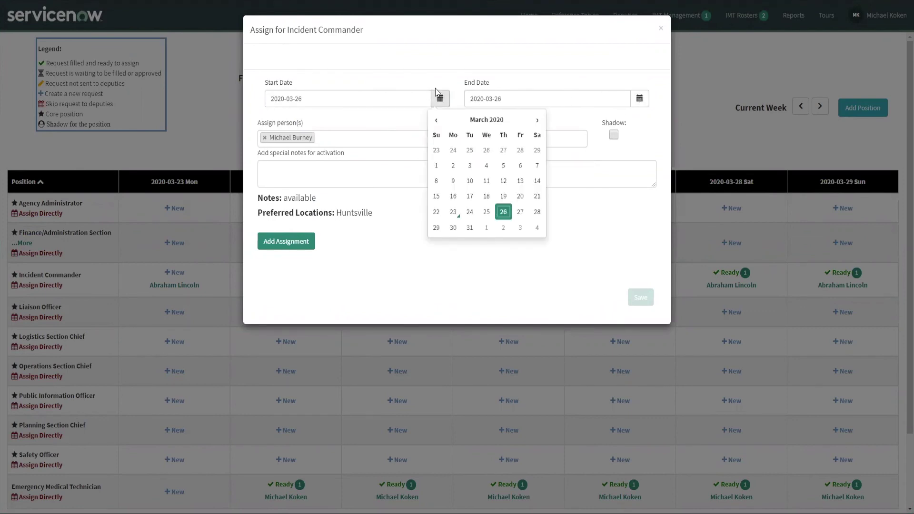
{"action": "left_click", "coordinate": [639, 98]}
{"action": "left_click", "coordinate": [636, 228]}
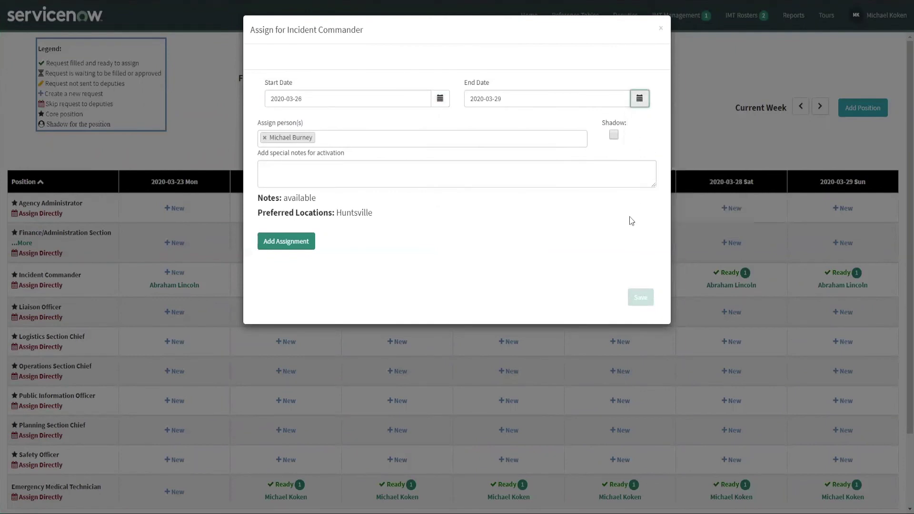
{"action": "left_click", "coordinate": [614, 134]}
{"action": "left_click", "coordinate": [352, 172]}
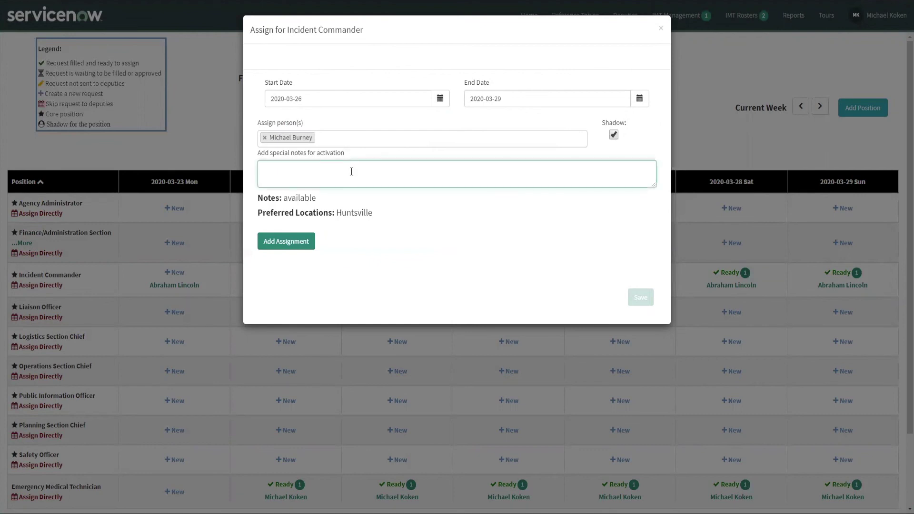
{"action": "type", "text": "test"}
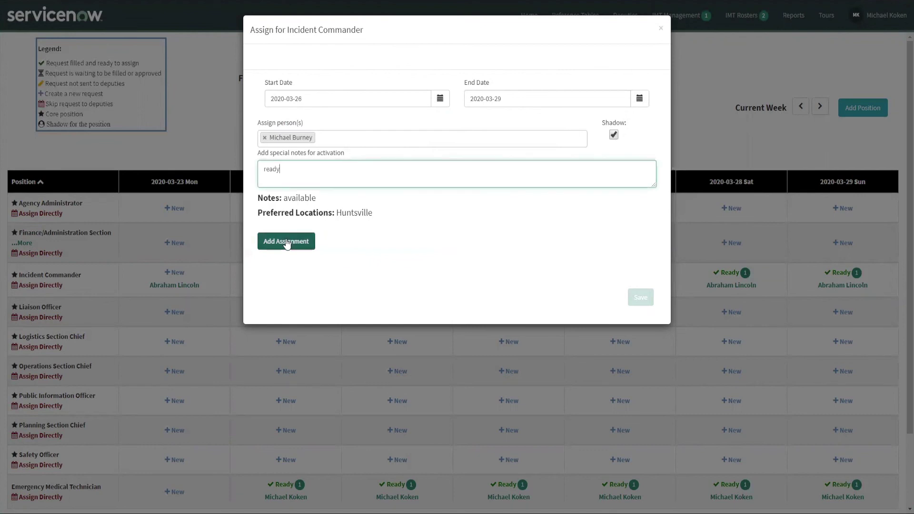
{"action": "left_click", "coordinate": [285, 241]}
{"action": "left_click", "coordinate": [641, 298]}
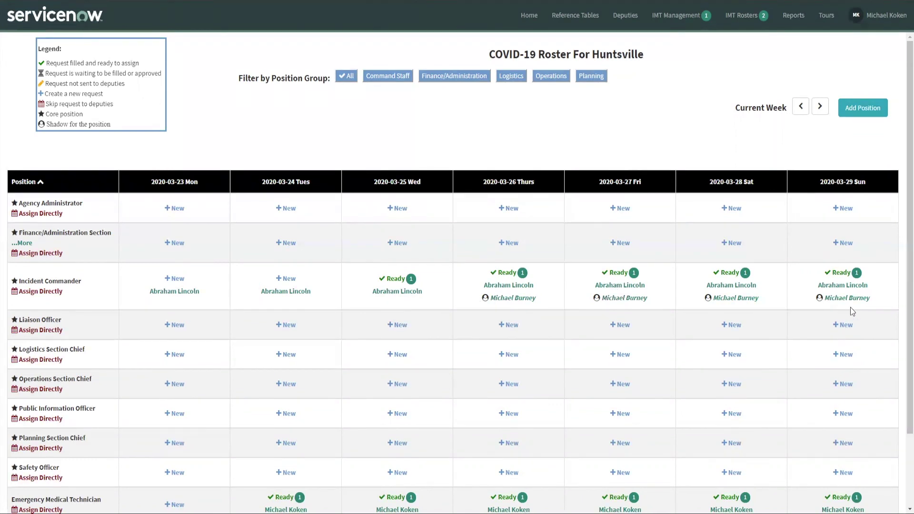
Advance the Huntsville roster to the week of 2020-03-30 through 2020-04-05.
{"action": "scroll", "coordinate": [742, 370], "scroll_direction": "down", "scroll_amount": 2}
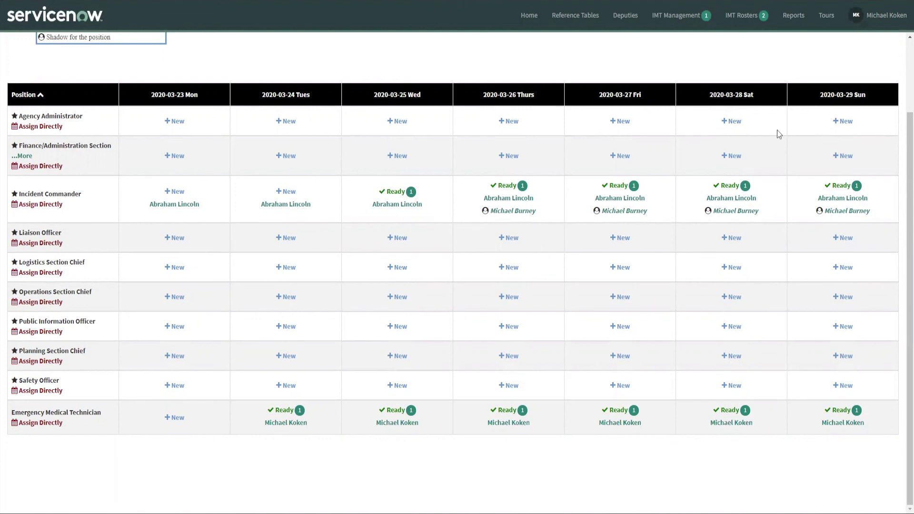
{"action": "scroll", "coordinate": [809, 128], "scroll_direction": "up", "scroll_amount": 2}
{"action": "left_click", "coordinate": [820, 106]}
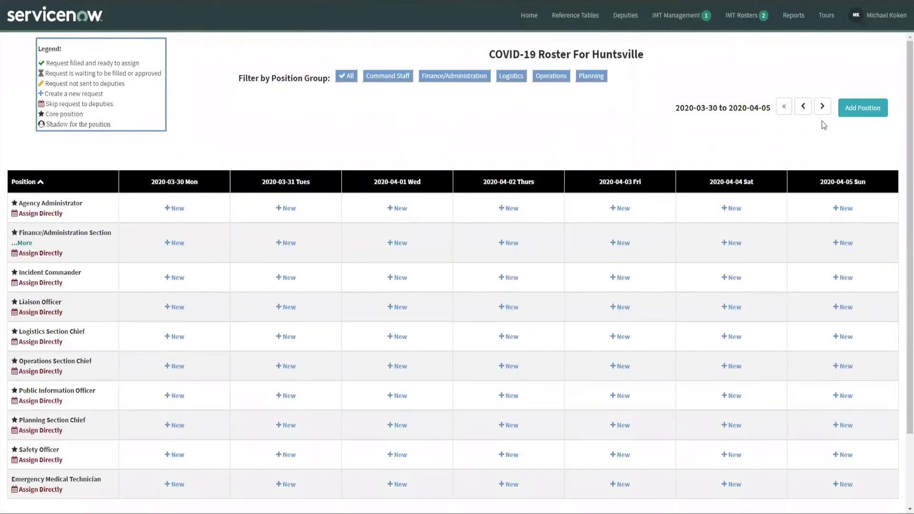